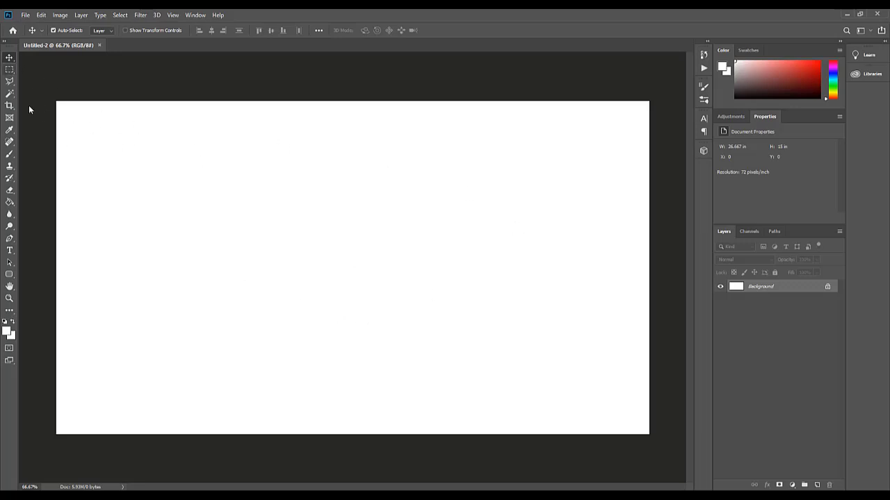
- Create a new 1920 x 1080 px RGB document at 72 pixels/inch with a white background
{"action": "left_click", "coordinate": [25, 15]}
{"action": "left_click", "coordinate": [31, 26]}
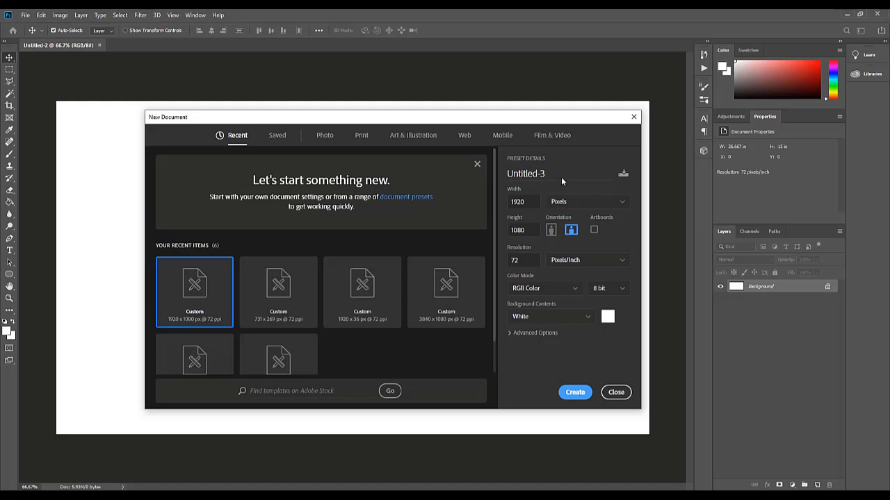
{"action": "left_click", "coordinate": [576, 393]}
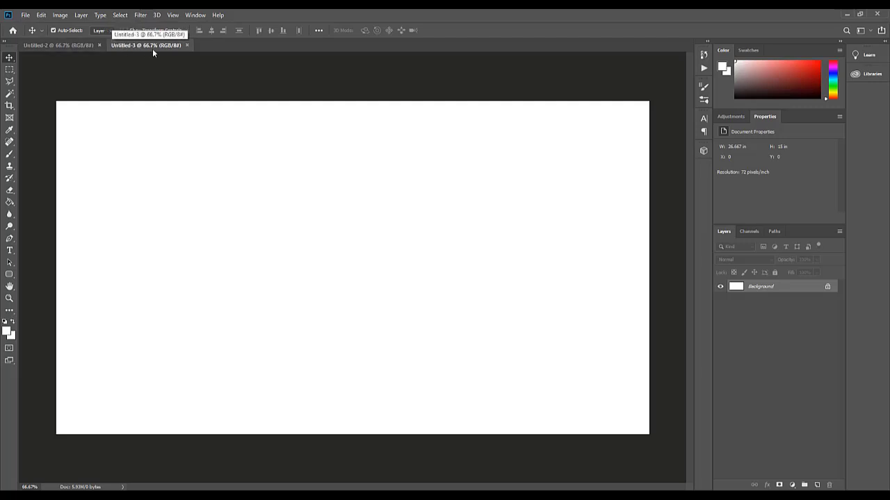
- Detach the new document into a floating window, and close it to keep working in Untitled-2
{"action": "left_click_drag", "start_coordinate": [147, 48], "coordinate": [184, 99]}
{"action": "mouse_move", "coordinate": [283, 102]}
{"action": "left_mouse_down"}
{"action": "mouse_move", "coordinate": [471, 153]}
{"action": "mouse_move", "coordinate": [125, 151]}
{"action": "mouse_move", "coordinate": [373, 113]}
{"action": "mouse_move", "coordinate": [290, 118]}
{"action": "left_mouse_up"}
{"action": "left_click", "coordinate": [59, 45]}
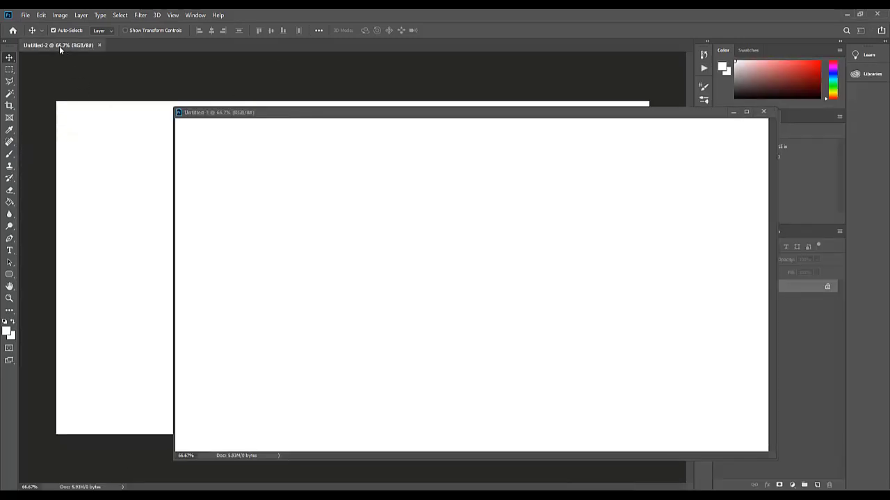
{"action": "left_click", "coordinate": [763, 111]}
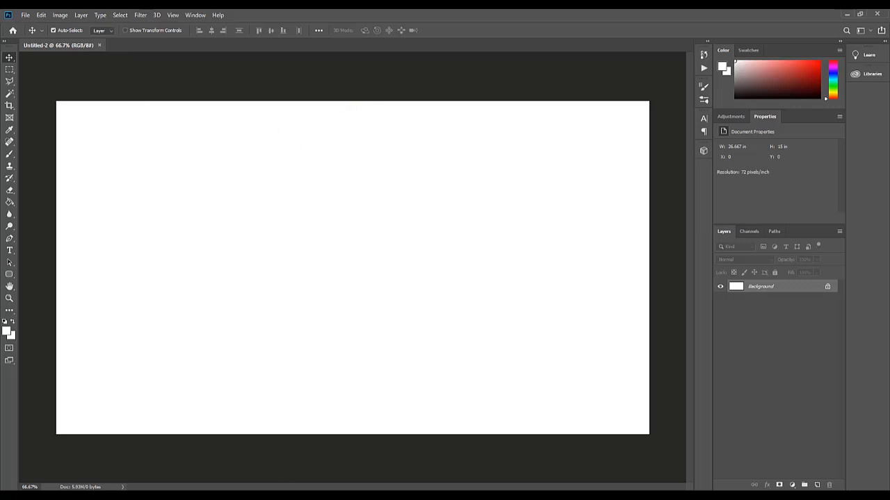
- Switch to File Explorer showing the furniture image folders and move its window aside so the canvas stays visible
{"action": "mouse_move", "coordinate": [282, 463]}
{"action": "left_click", "coordinate": [241, 458]}
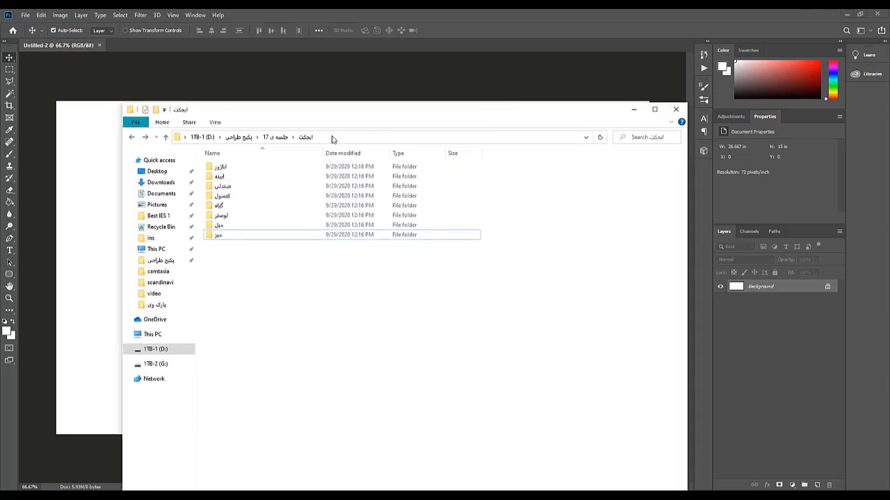
{"action": "left_click_drag", "start_coordinate": [308, 109], "coordinate": [790, 67]}
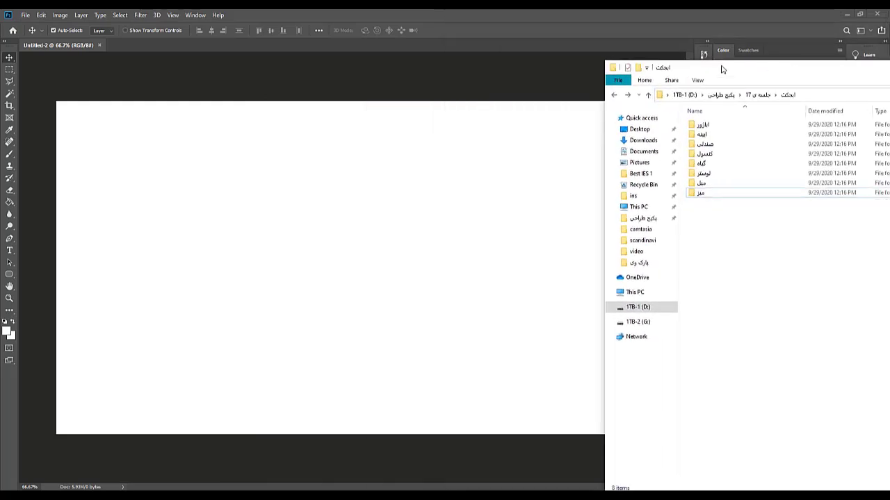
{"action": "left_click_drag", "start_coordinate": [721, 66], "coordinate": [838, 70]}
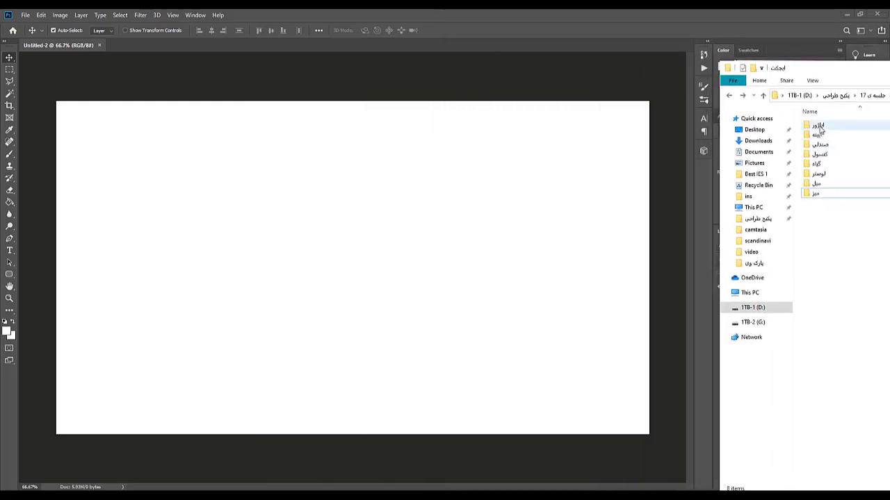
- Place the floor lamp image 022.png from the اباژور folder onto the Untitled-2 canvas at 100% size
{"action": "double_click", "coordinate": [817, 125]}
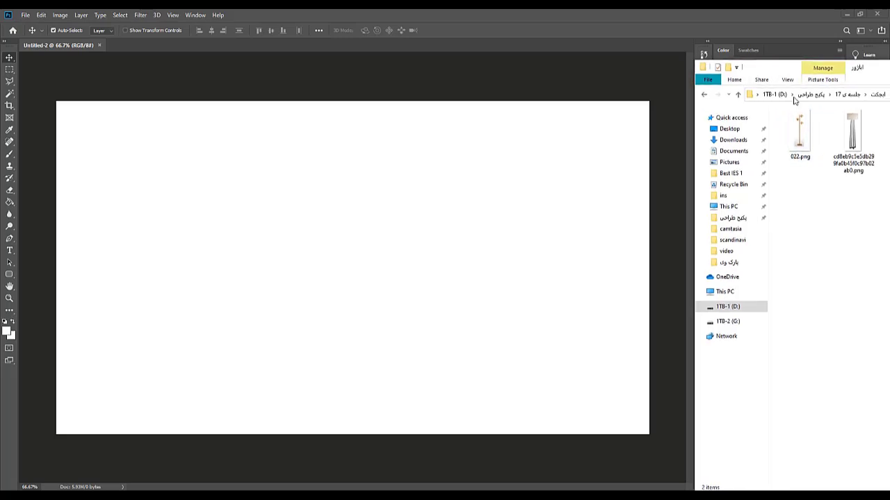
{"action": "left_click", "coordinate": [845, 149]}
{"action": "left_click", "coordinate": [799, 139]}
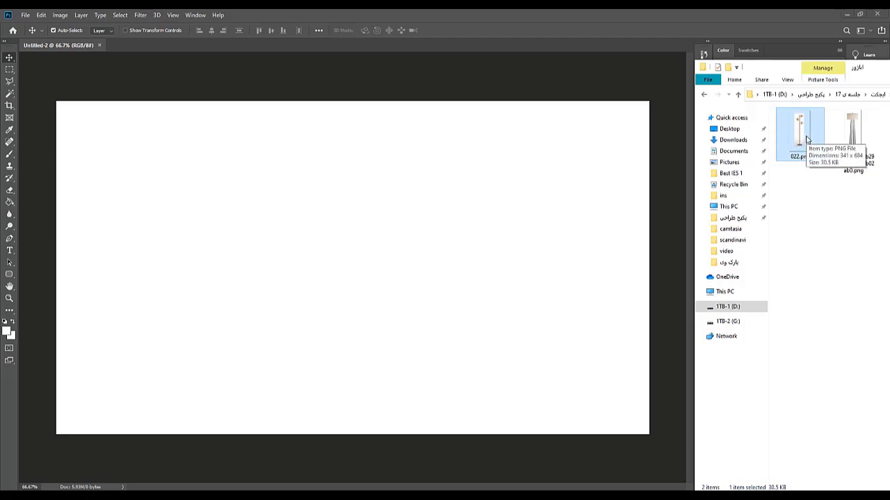
{"action": "left_click_drag", "start_coordinate": [807, 140], "coordinate": [394, 234]}
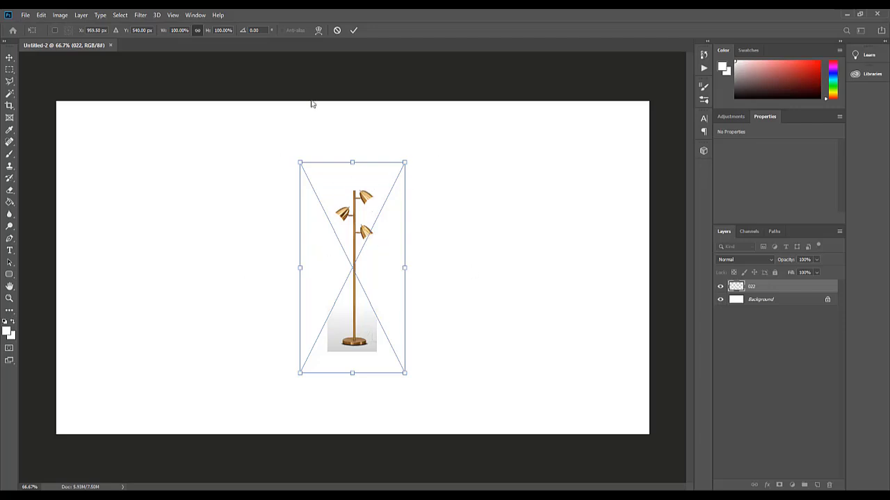
{"action": "key", "text": "alt+space"}
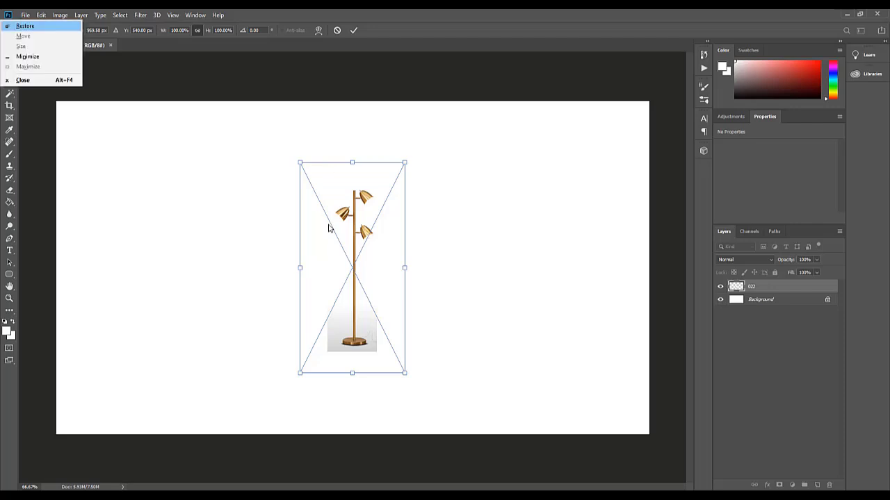
{"action": "key", "text": "Escape"}
{"action": "key", "text": "Return"}
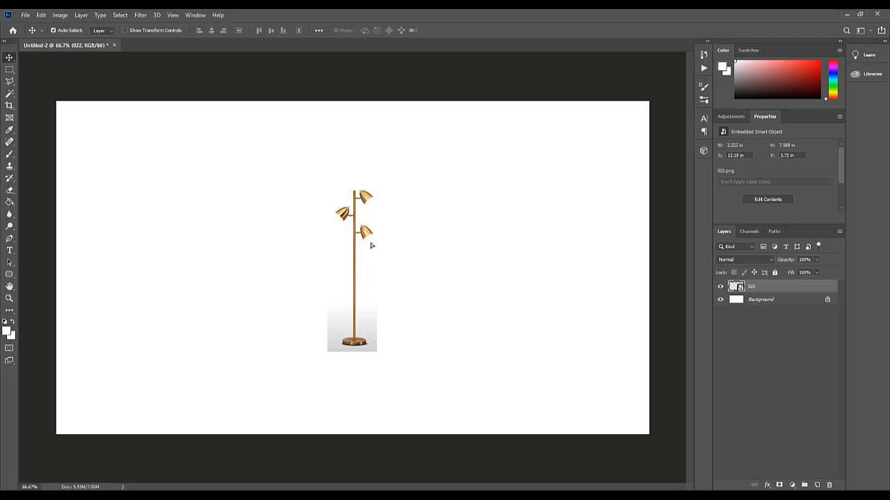
- Scale the floor lamp proportionally to about 126% with Free Transform
{"action": "mouse_move", "coordinate": [364, 236]}
{"action": "left_mouse_down"}
{"action": "mouse_move", "coordinate": [567, 226]}
{"action": "mouse_move", "coordinate": [312, 217]}
{"action": "mouse_move", "coordinate": [488, 224]}
{"action": "mouse_move", "coordinate": [369, 252]}
{"action": "mouse_move", "coordinate": [349, 235]}
{"action": "mouse_move", "coordinate": [350, 255]}
{"action": "mouse_move", "coordinate": [362, 237]}
{"action": "left_mouse_up"}
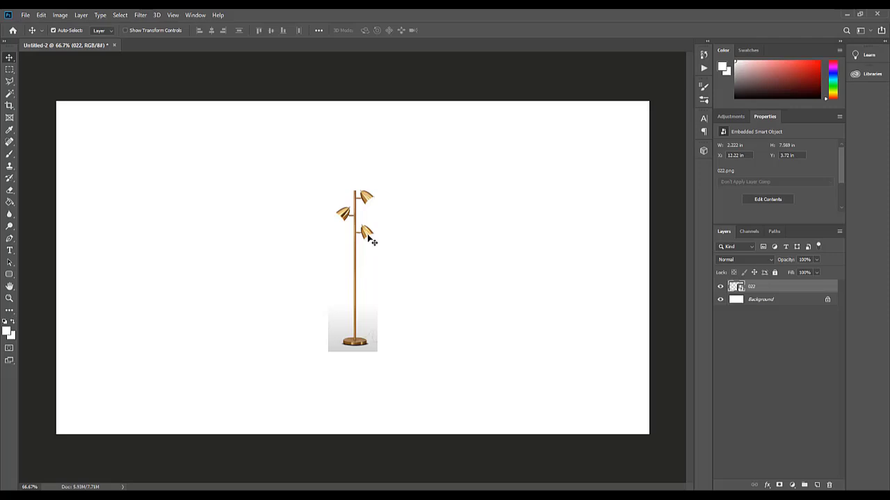
{"action": "key", "text": "ctrl+t"}
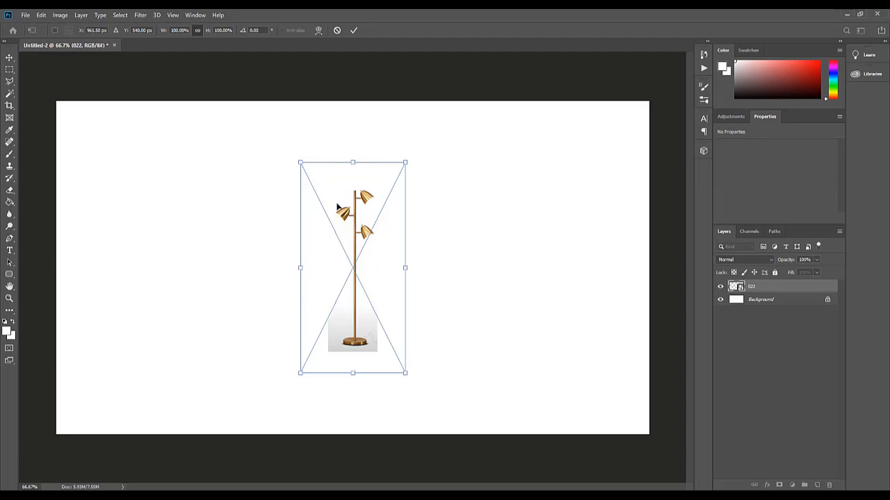
{"action": "left_click_drag", "start_coordinate": [301, 162], "coordinate": [310, 181]}
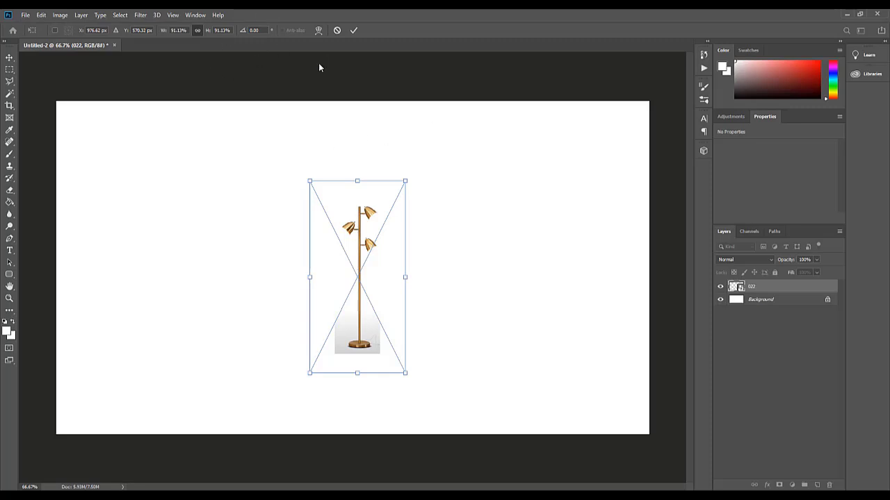
{"action": "mouse_move", "coordinate": [310, 279]}
{"action": "left_mouse_down"}
{"action": "mouse_move", "coordinate": [264, 278]}
{"action": "mouse_move", "coordinate": [330, 278]}
{"action": "mouse_move", "coordinate": [298, 278]}
{"action": "left_mouse_up"}
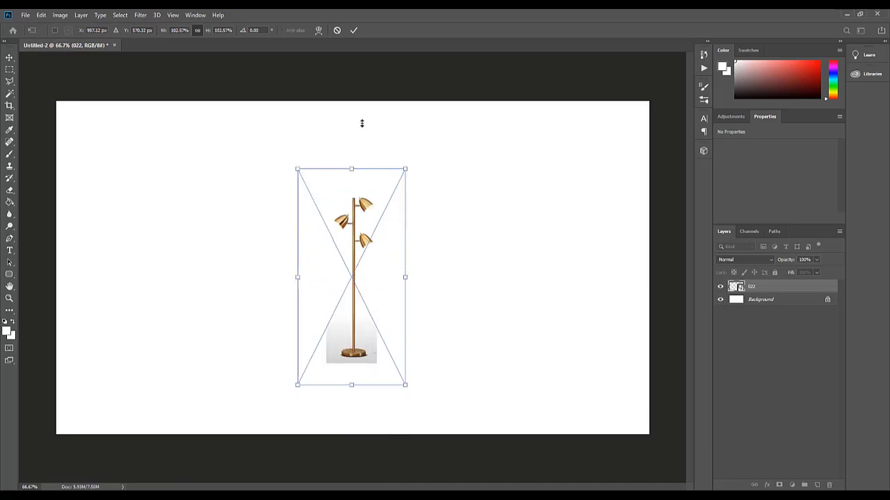
{"action": "left_click_drag", "start_coordinate": [362, 123], "coordinate": [351, 196]}
{"action": "mouse_move", "coordinate": [303, 288]}
{"action": "left_mouse_down"}
{"action": "mouse_move", "coordinate": [181, 280]}
{"action": "mouse_move", "coordinate": [332, 271]}
{"action": "mouse_move", "coordinate": [207, 263]}
{"action": "mouse_move", "coordinate": [365, 271]}
{"action": "mouse_move", "coordinate": [258, 265]}
{"action": "mouse_move", "coordinate": [254, 276]}
{"action": "mouse_move", "coordinate": [355, 285]}
{"action": "mouse_move", "coordinate": [276, 281]}
{"action": "mouse_move", "coordinate": [326, 285]}
{"action": "mouse_move", "coordinate": [310, 285]}
{"action": "left_mouse_up"}
{"action": "key", "text": "ctrl+z"}
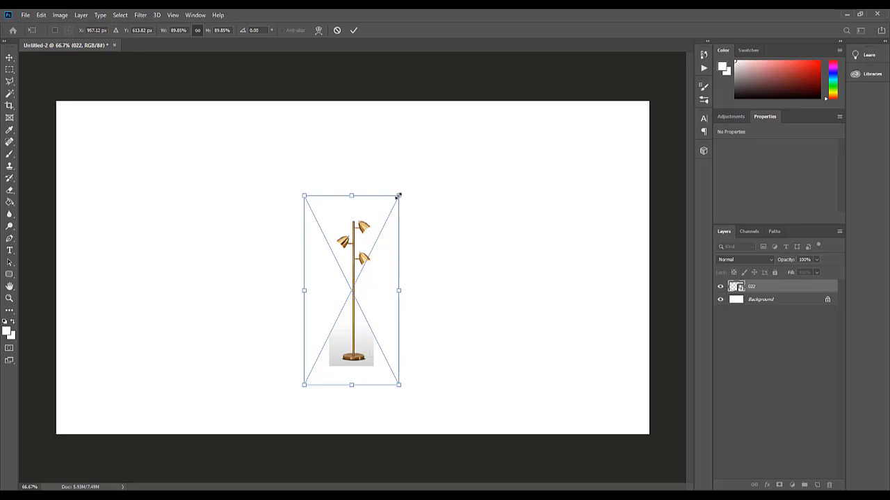
{"action": "left_click_drag", "start_coordinate": [400, 196], "coordinate": [416, 160]}
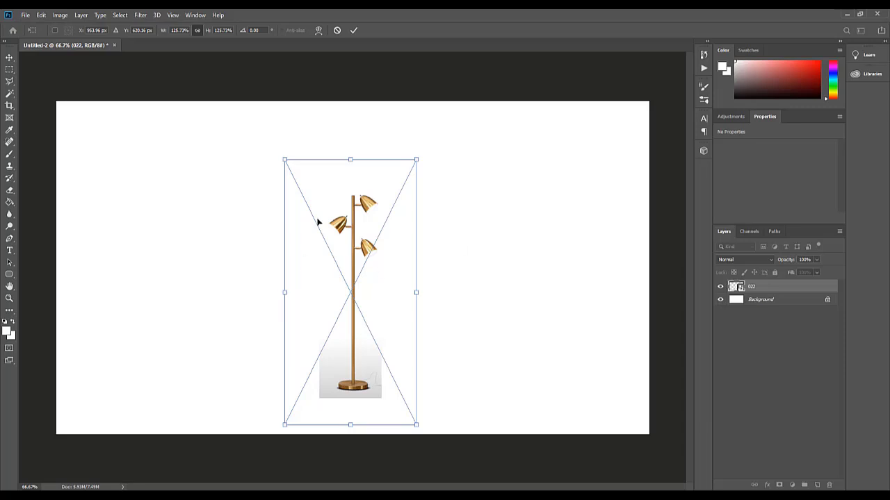
{"action": "key", "text": "Return"}
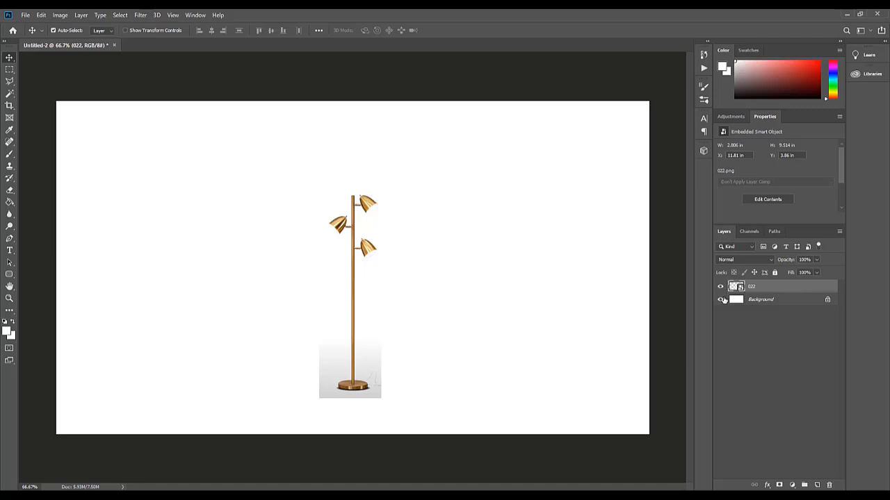
- Hide the Background layer and reposition the floor lamp near the middle of the canvas
{"action": "left_click_drag", "start_coordinate": [417, 276], "coordinate": [538, 251]}
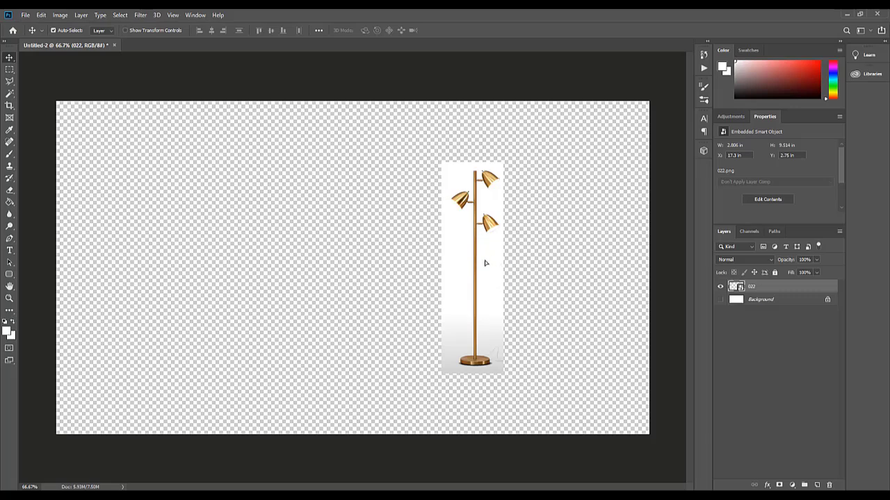
{"action": "left_click_drag", "start_coordinate": [484, 260], "coordinate": [386, 252]}
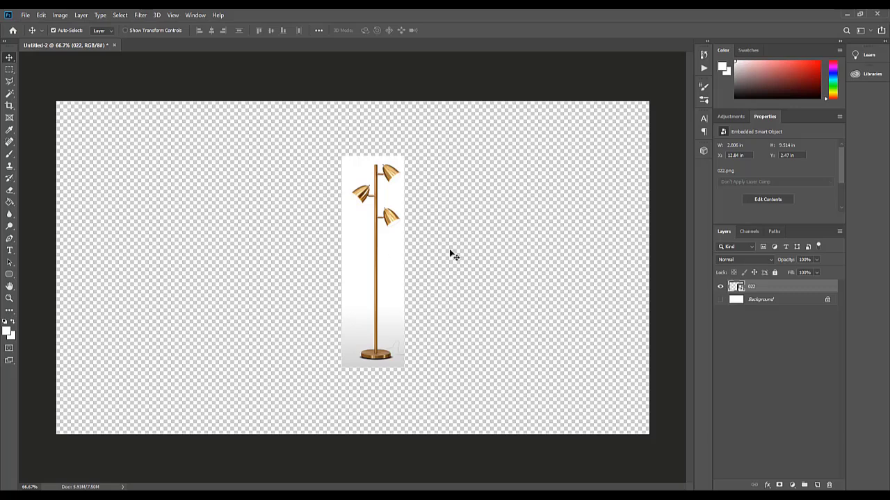
- Place the gold-rimmed round mirror JPG from the اینه folder in File Explorer onto the canvas, overlapping the lamp
{"action": "key", "text": "alt+Tab"}
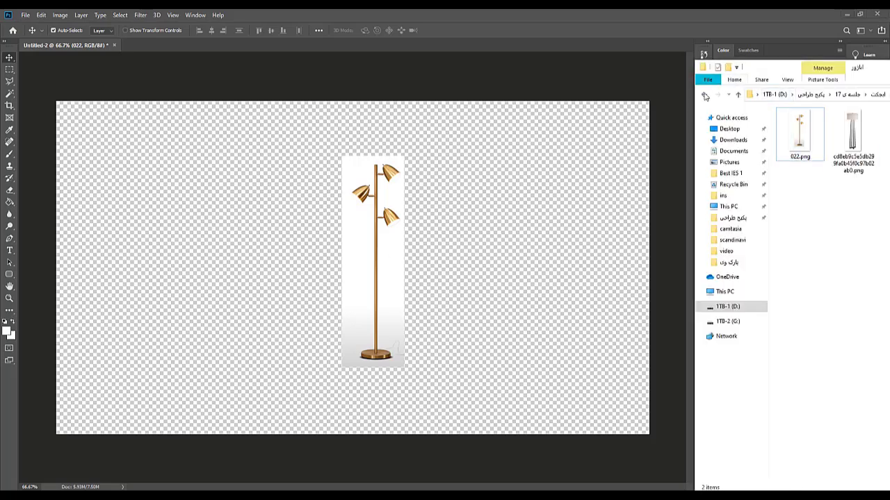
{"action": "left_click", "coordinate": [704, 94]}
{"action": "double_click", "coordinate": [792, 134]}
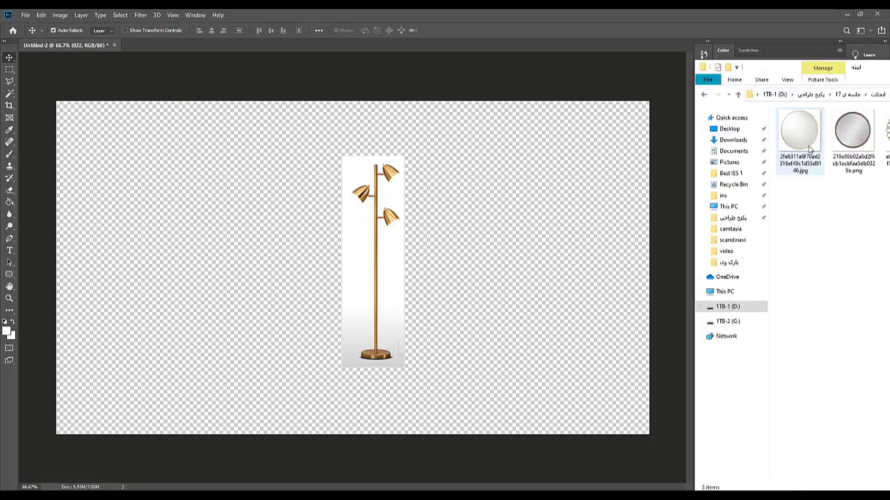
{"action": "left_click_drag", "start_coordinate": [799, 135], "coordinate": [369, 203]}
{"action": "key", "text": "Return"}
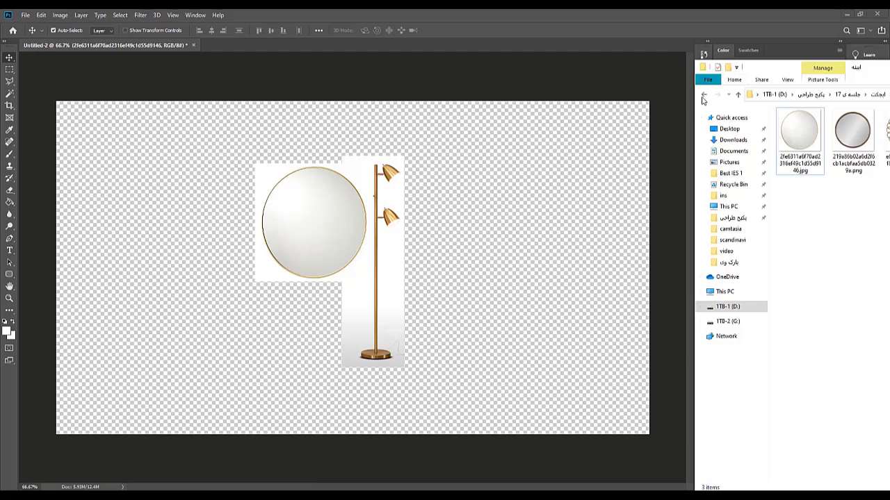
- Place the wooden armchair PNG with the woven seat from the صندلی folder beside the mirror
{"action": "left_click", "coordinate": [704, 94]}
{"action": "left_click", "coordinate": [786, 144]}
{"action": "double_click", "coordinate": [786, 144]}
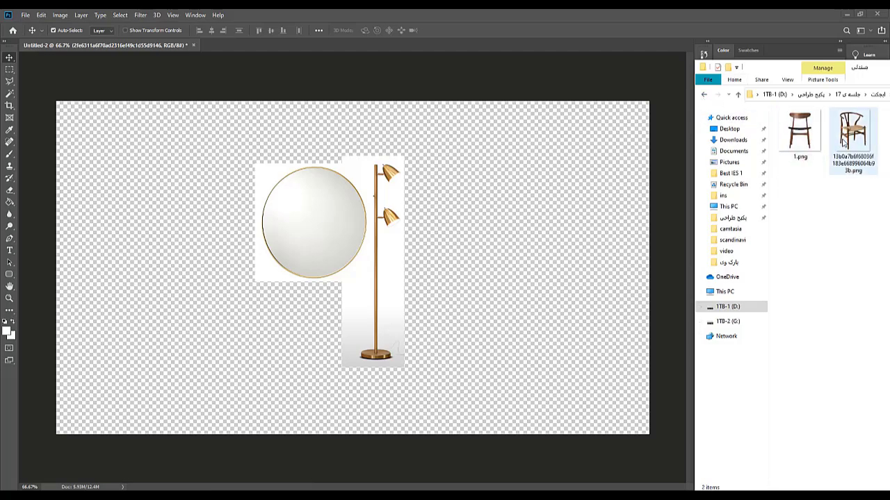
{"action": "left_click_drag", "start_coordinate": [855, 128], "coordinate": [283, 231]}
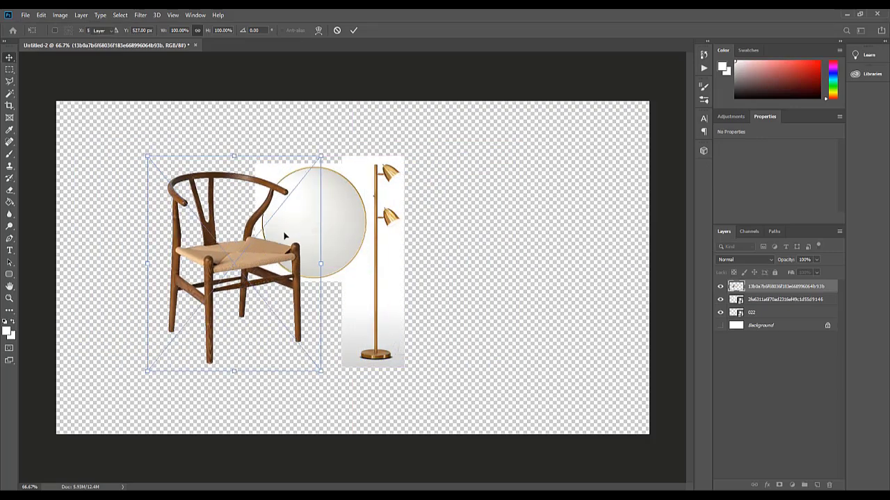
{"action": "key", "text": "Return"}
- Place the wooden sideboard PNG from the کنسول folder in File Explorer, positioned over the lamp and extending past it
{"action": "key", "text": "alt+Tab"}
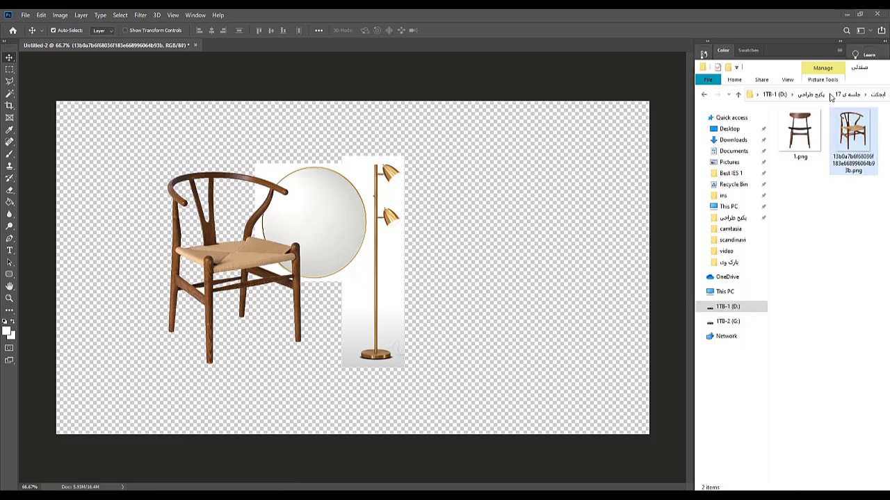
{"action": "left_click", "coordinate": [704, 95]}
{"action": "double_click", "coordinate": [795, 154]}
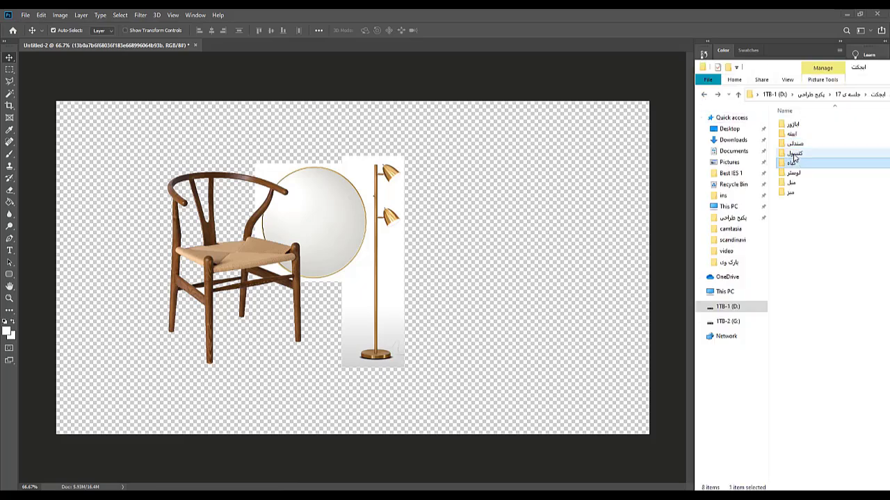
{"action": "left_click", "coordinate": [341, 271]}
{"action": "left_click_drag", "start_coordinate": [341, 271], "coordinate": [341, 271]}
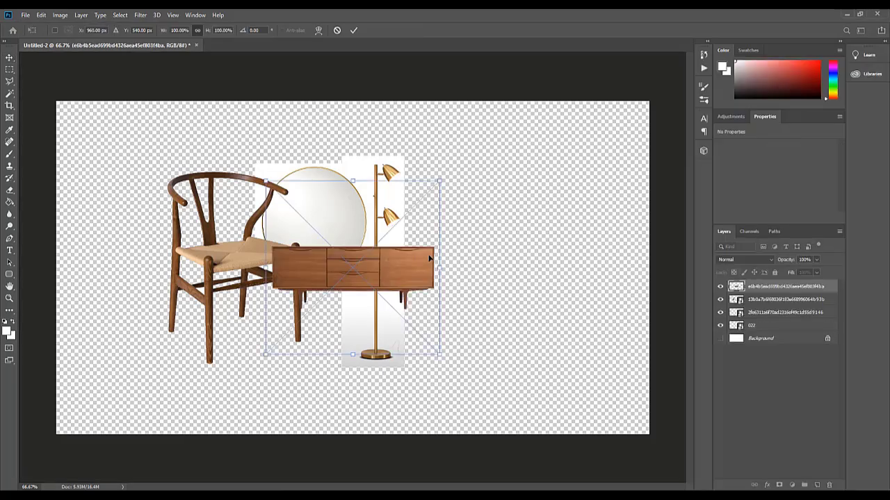
{"action": "left_click_drag", "start_coordinate": [435, 218], "coordinate": [526, 198]}
{"action": "key", "text": "Return"}
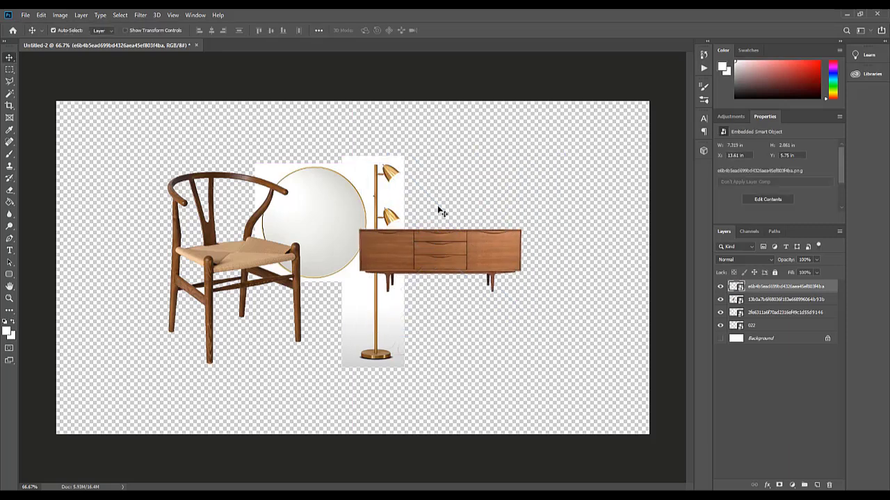
- Reposition the sideboard, mirror and floor lamp on the canvas, and make the Background layer visible again
{"action": "left_click_drag", "start_coordinate": [462, 259], "coordinate": [389, 147]}
{"action": "left_click_drag", "start_coordinate": [339, 209], "coordinate": [304, 201]}
{"action": "mouse_move", "coordinate": [381, 209]}
{"action": "left_mouse_down"}
{"action": "mouse_move", "coordinate": [424, 208]}
{"action": "mouse_move", "coordinate": [395, 209]}
{"action": "left_mouse_up"}
{"action": "left_click", "coordinate": [721, 339]}
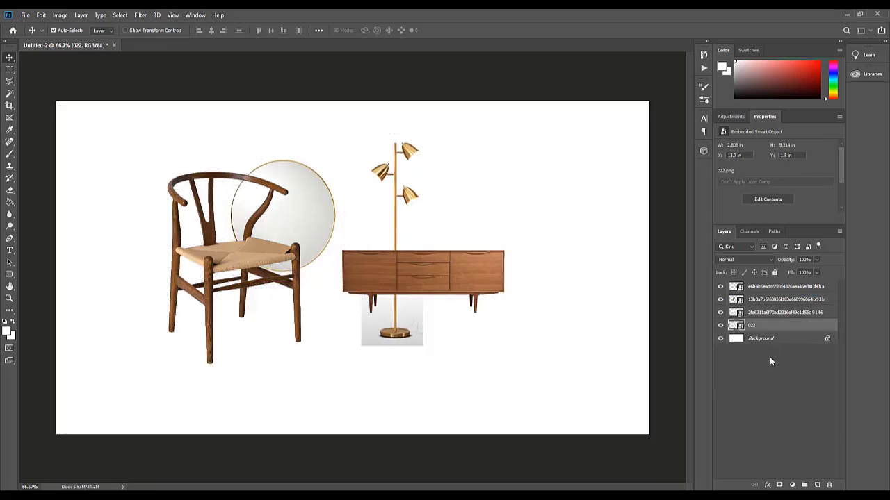
- Spread the furniture apart with the armchair, lamp and sideboard side by side and the mirror partly behind the sideboard
{"action": "left_click", "coordinate": [790, 340]}
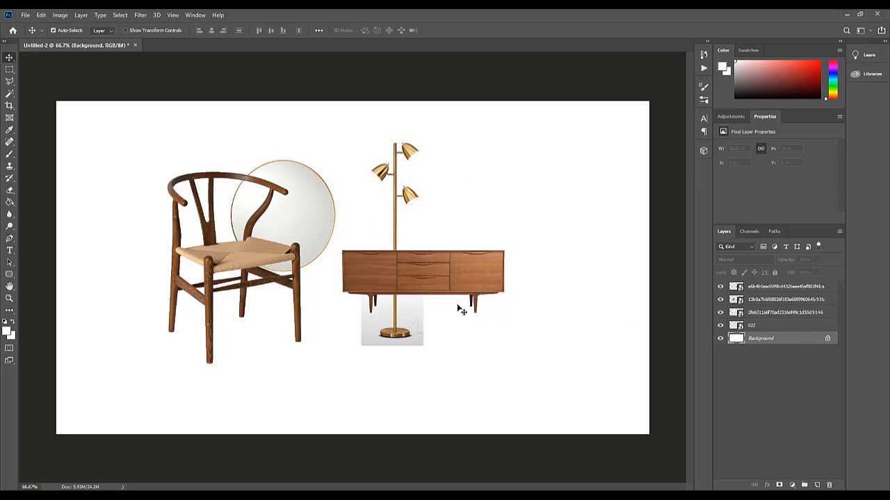
{"action": "left_click_drag", "start_coordinate": [452, 293], "coordinate": [503, 285]}
{"action": "left_click_drag", "start_coordinate": [420, 219], "coordinate": [376, 236]}
{"action": "left_click_drag", "start_coordinate": [236, 232], "coordinate": [184, 239]}
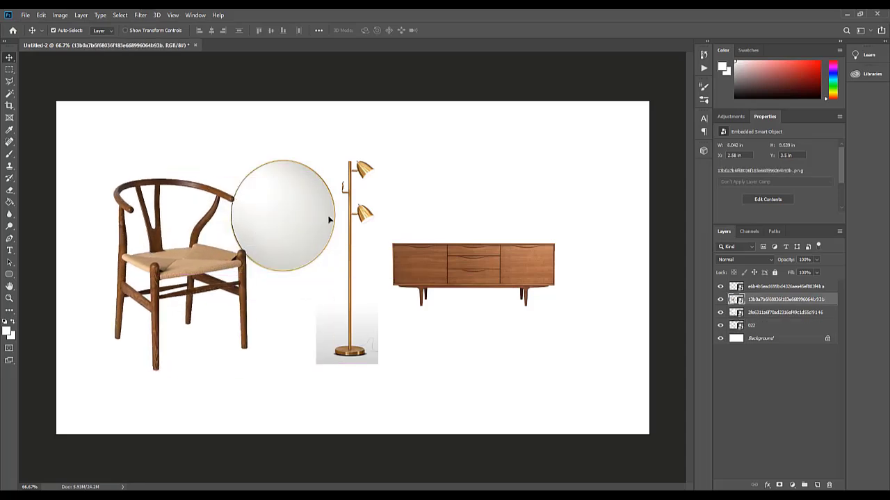
{"action": "left_click_drag", "start_coordinate": [306, 212], "coordinate": [453, 179]}
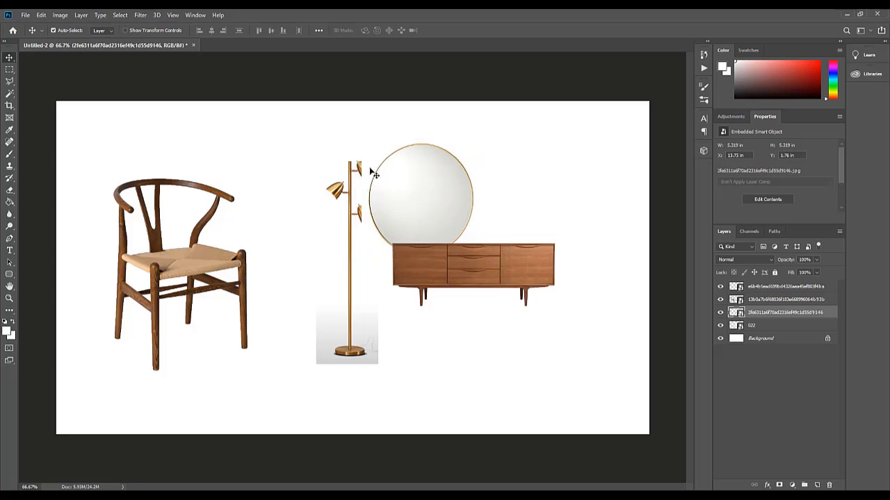
- Add an empty layer at the top of the layer stack and set the brush's foreground color to red
{"action": "left_click", "coordinate": [10, 154]}
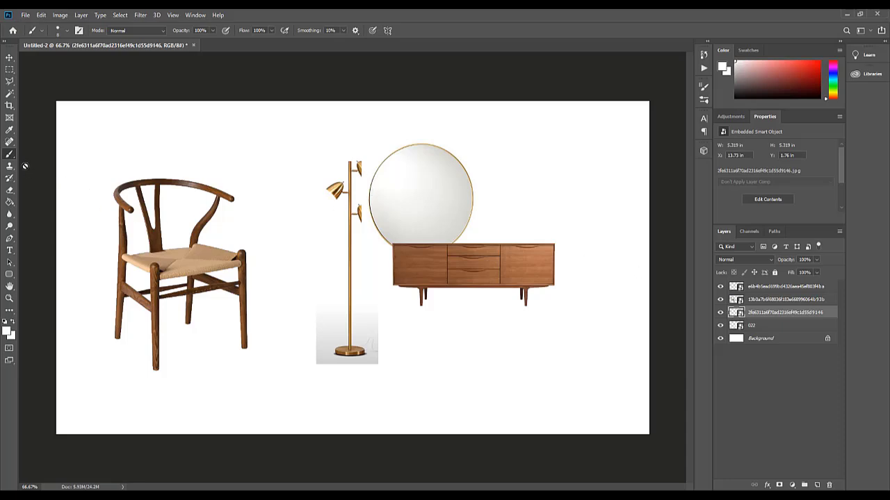
{"action": "left_click", "coordinate": [782, 347]}
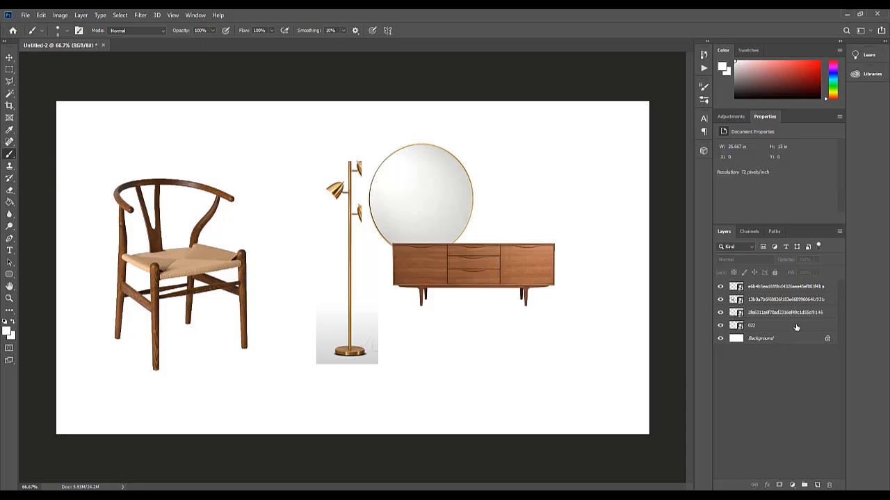
{"action": "left_click", "coordinate": [792, 338]}
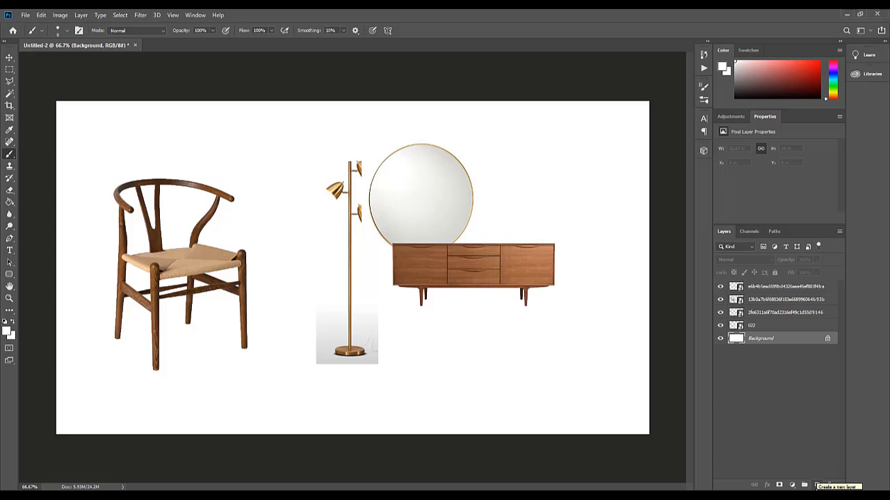
{"action": "left_click", "coordinate": [817, 486]}
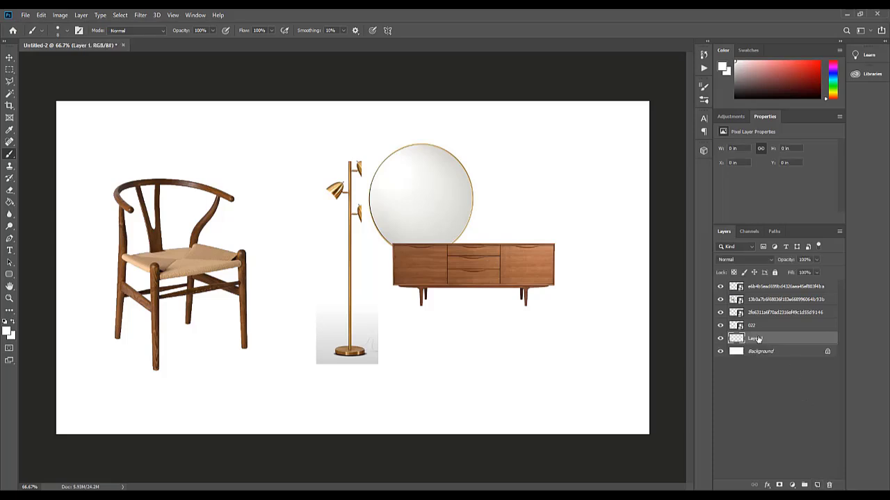
{"action": "left_click_drag", "start_coordinate": [757, 339], "coordinate": [774, 268]}
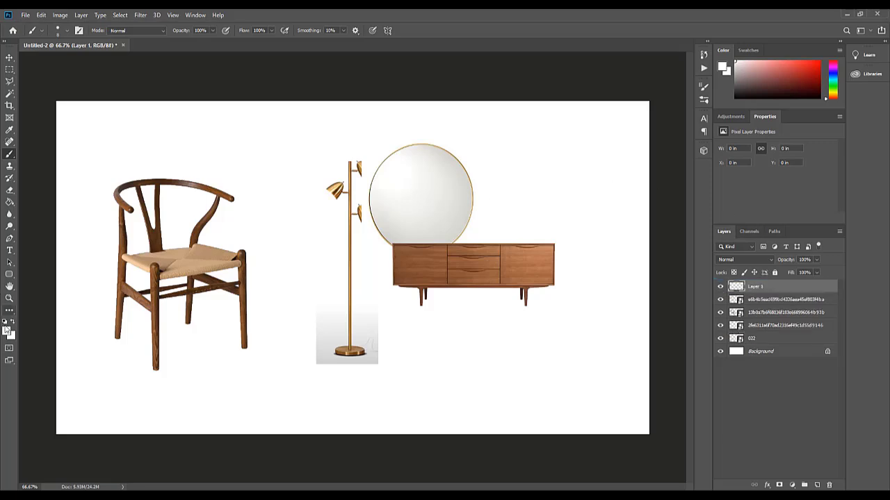
{"action": "left_click", "coordinate": [7, 333]}
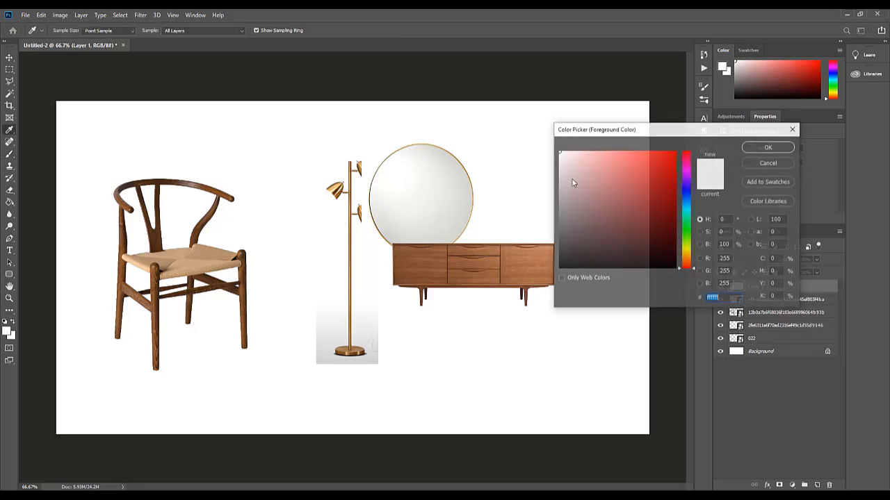
{"action": "left_click", "coordinate": [761, 147]}
- Circle the floor lamp's top shade beside the mirror with a red brush stroke, and undo it
{"action": "mouse_move", "coordinate": [517, 231]}
{"action": "left_mouse_down"}
{"action": "mouse_move", "coordinate": [357, 202]}
{"action": "mouse_move", "coordinate": [376, 180]}
{"action": "left_mouse_up"}
{"action": "key", "text": "ctrl+z"}
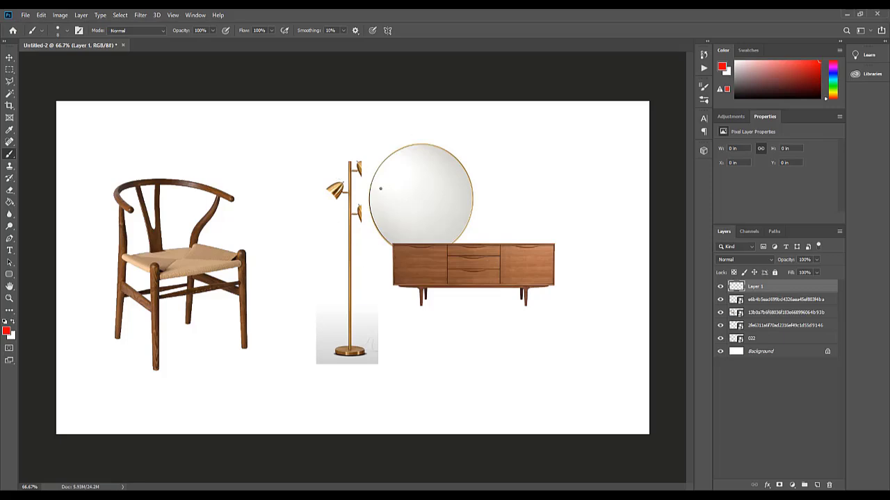
{"action": "mouse_move", "coordinate": [386, 194]}
{"action": "left_mouse_down"}
{"action": "mouse_move", "coordinate": [342, 150]}
{"action": "mouse_move", "coordinate": [367, 139]}
{"action": "mouse_move", "coordinate": [386, 157]}
{"action": "mouse_move", "coordinate": [368, 195]}
{"action": "left_mouse_up"}
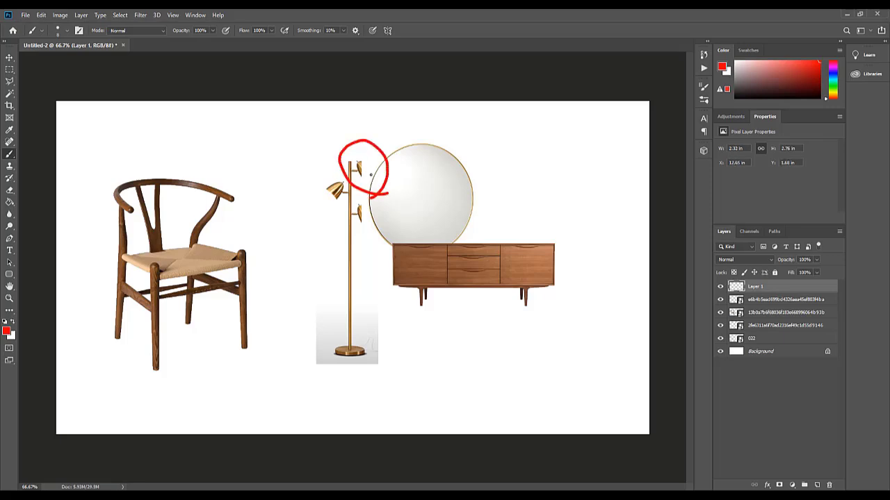
{"action": "key", "text": "ctrl+z"}
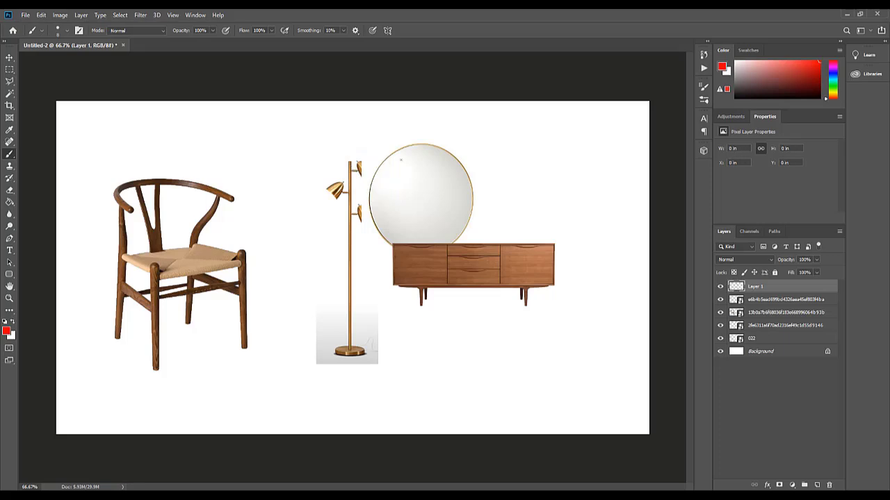
- Move the round mirror sideways and slightly up, clear of the floor lamp's shades, and hide the Background layer
{"action": "left_click", "coordinate": [9, 57]}
{"action": "left_click_drag", "start_coordinate": [421, 167], "coordinate": [458, 183]}
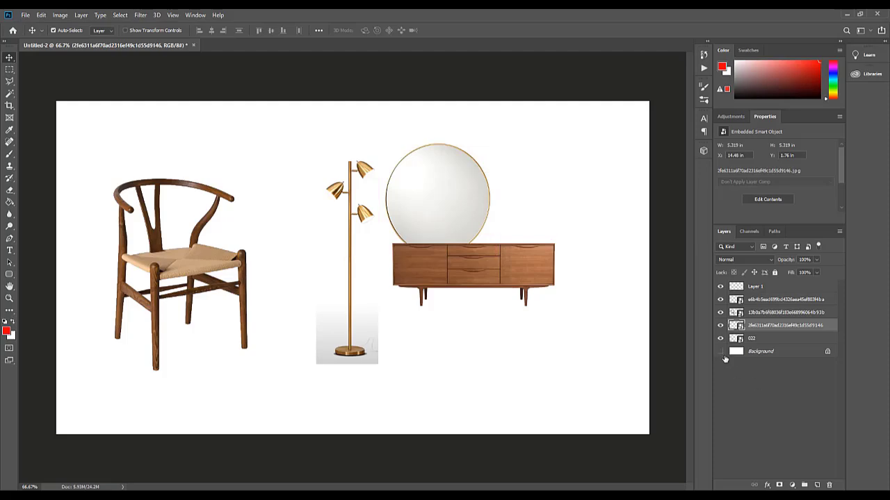
{"action": "left_click", "coordinate": [720, 352]}
{"action": "left_click", "coordinate": [720, 352]}
{"action": "left_click", "coordinate": [720, 352]}
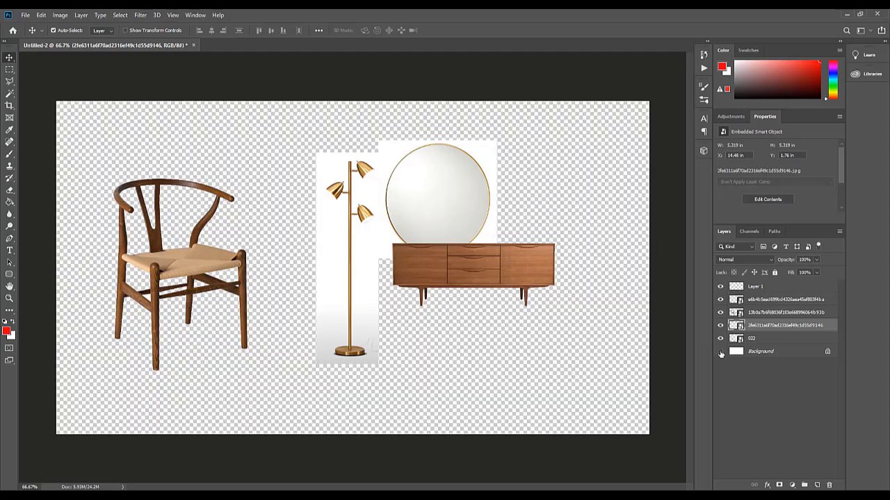
{"action": "left_click", "coordinate": [720, 352]}
{"action": "left_click", "coordinate": [720, 352]}
{"action": "left_click_drag", "start_coordinate": [470, 208], "coordinate": [491, 212]}
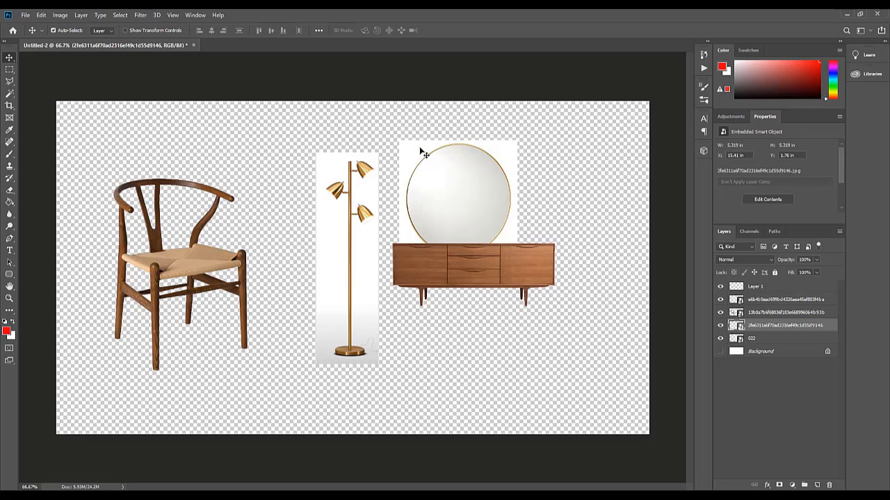
{"action": "key", "text": "ctrl+z"}
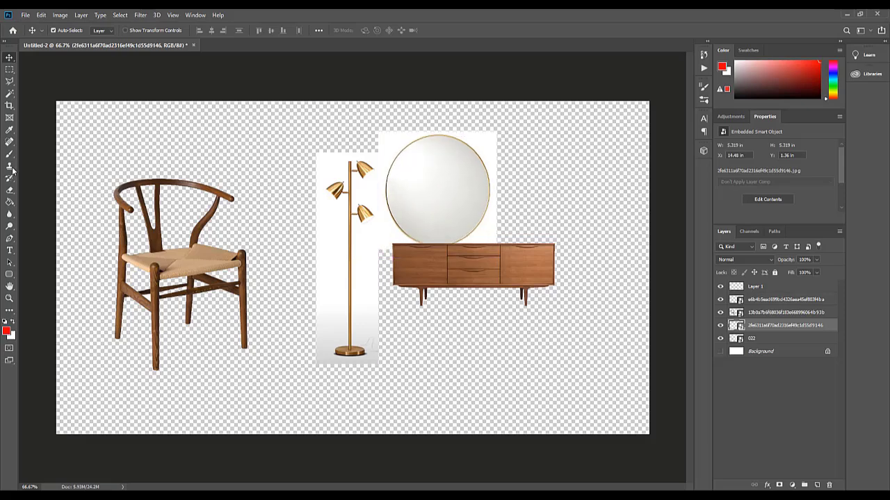
- Try selecting the white area around the mirror with the Quick Selection tool, and clear the selection
{"action": "left_click", "coordinate": [10, 97]}
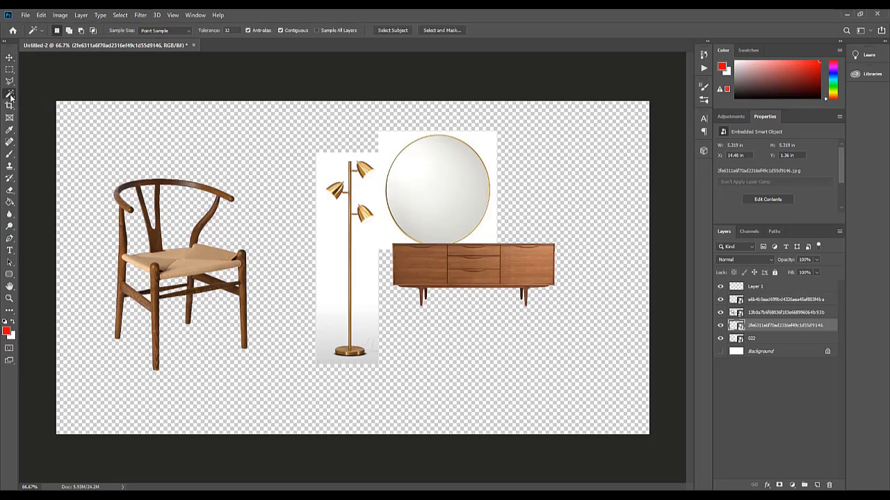
{"action": "right_click", "coordinate": [11, 97]}
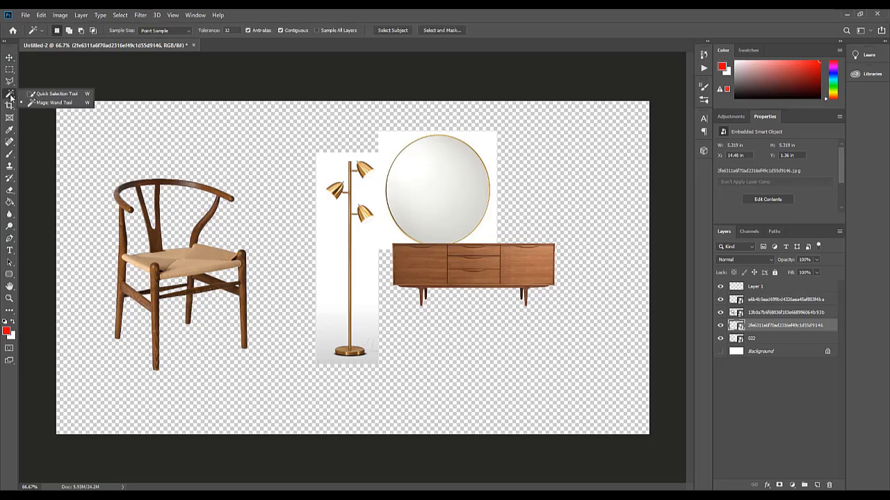
{"action": "left_click", "coordinate": [46, 94]}
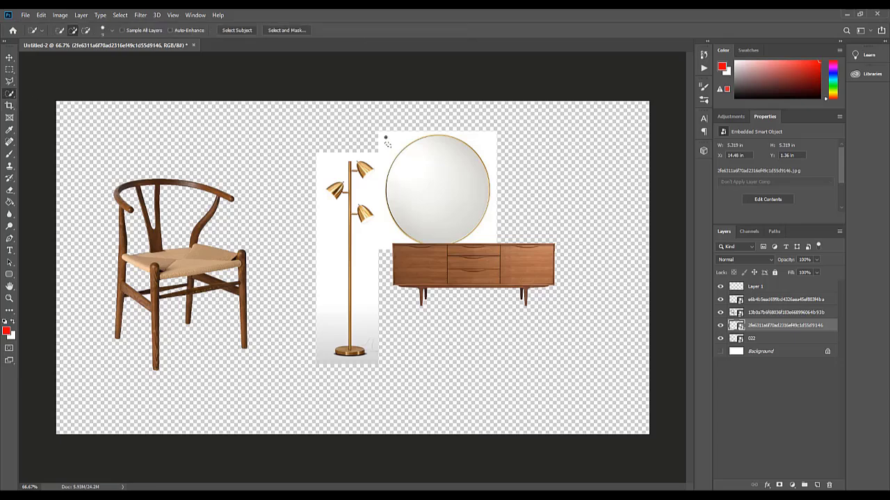
{"action": "mouse_move", "coordinate": [386, 139]}
{"action": "left_mouse_down"}
{"action": "mouse_move", "coordinate": [385, 188]}
{"action": "mouse_move", "coordinate": [381, 139]}
{"action": "mouse_move", "coordinate": [452, 126]}
{"action": "mouse_move", "coordinate": [485, 140]}
{"action": "mouse_move", "coordinate": [507, 177]}
{"action": "mouse_move", "coordinate": [499, 231]}
{"action": "mouse_move", "coordinate": [479, 247]}
{"action": "mouse_move", "coordinate": [491, 245]}
{"action": "mouse_move", "coordinate": [400, 257]}
{"action": "mouse_move", "coordinate": [388, 240]}
{"action": "left_mouse_up"}
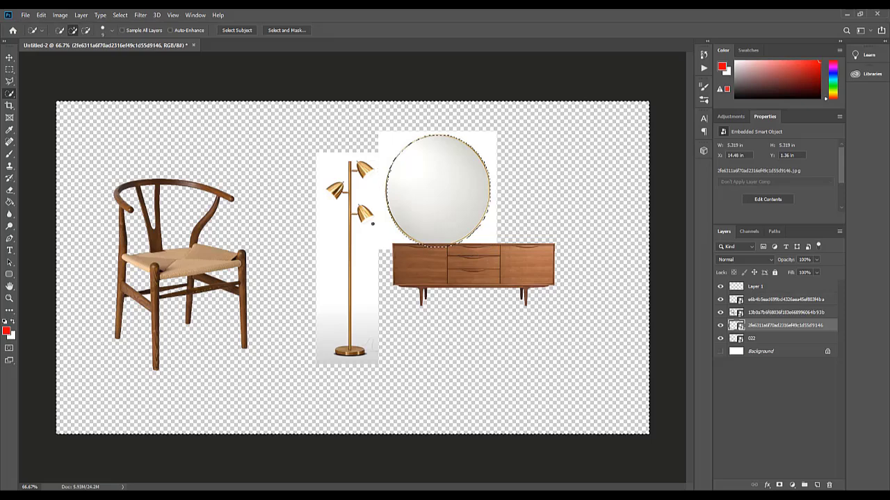
{"action": "left_click", "coordinate": [379, 163]}
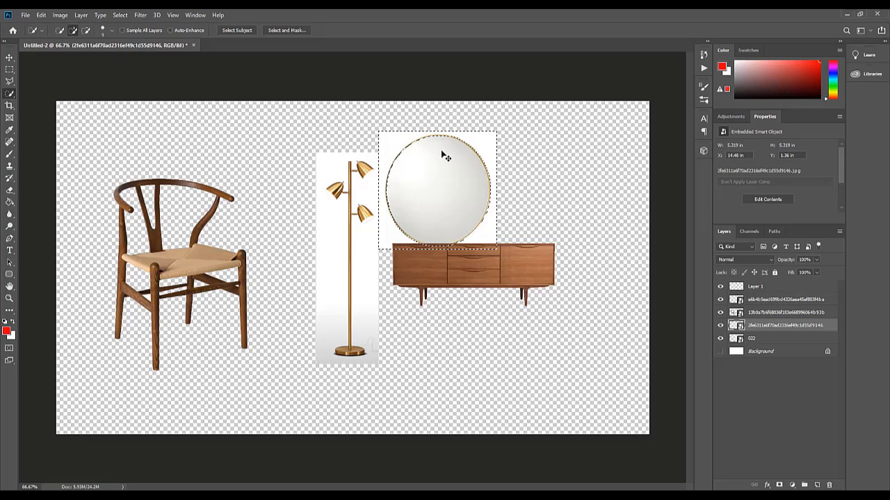
{"action": "key", "text": "ctrl+d"}
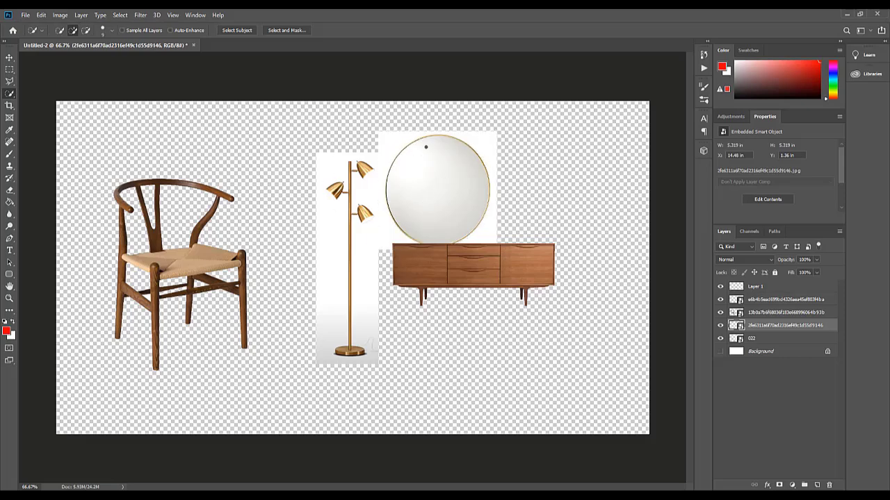
- Select the white area around the mirror with the Magic Wand at tolerance 32, and reselect it at tolerance 9
{"action": "right_click", "coordinate": [9, 94]}
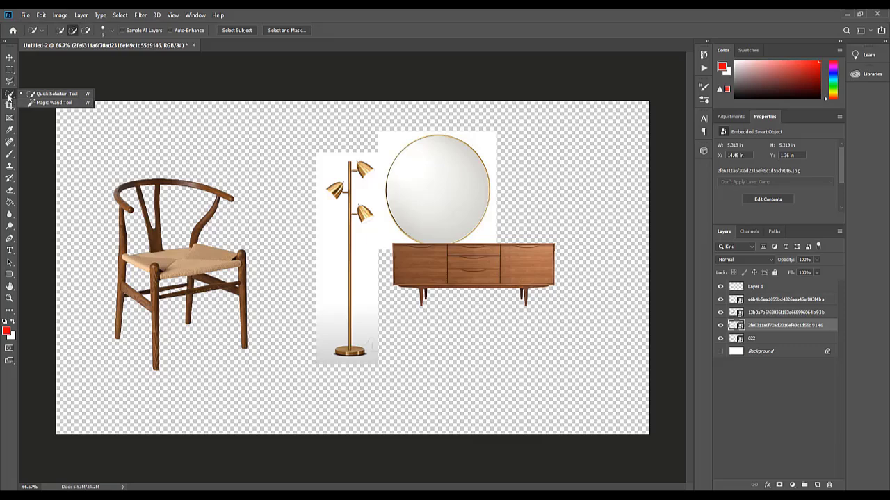
{"action": "left_click", "coordinate": [45, 103]}
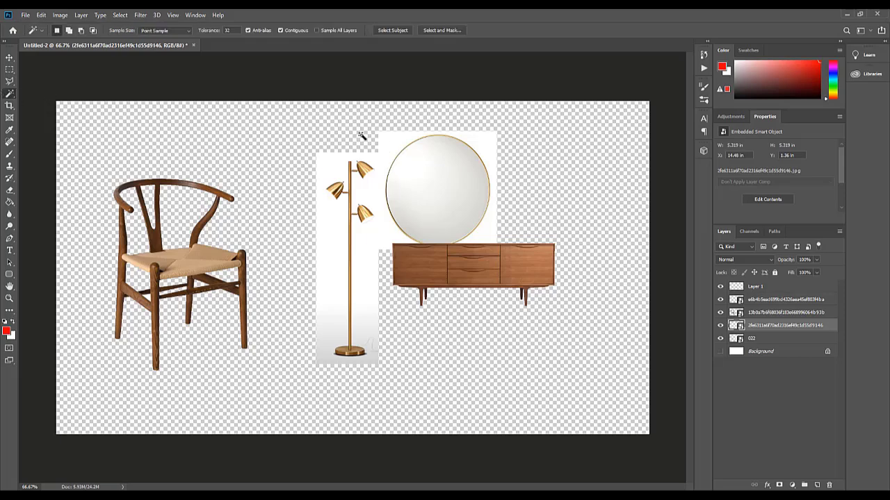
{"action": "left_click", "coordinate": [397, 147]}
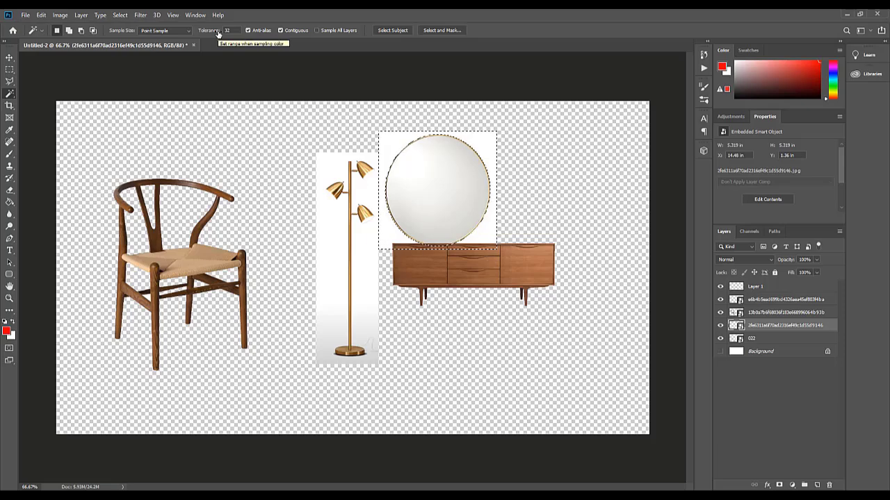
{"action": "left_click_drag", "start_coordinate": [218, 34], "coordinate": [209, 33]}
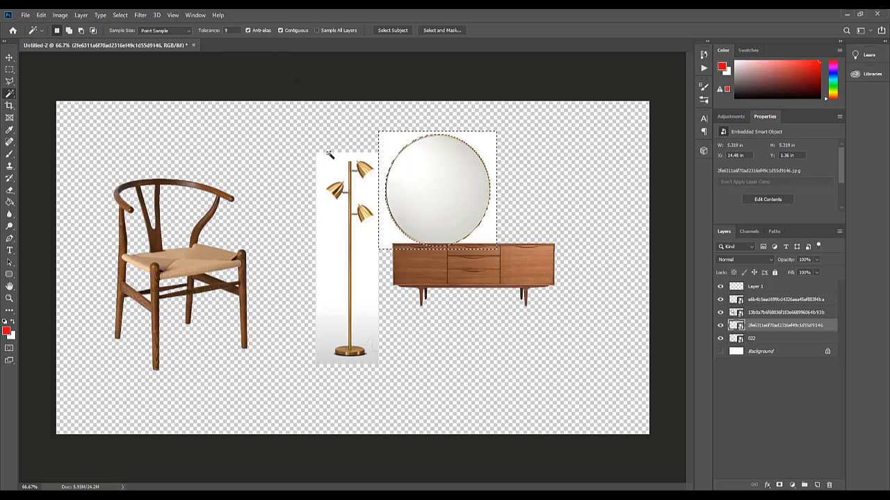
{"action": "key", "text": "ctrl+d"}
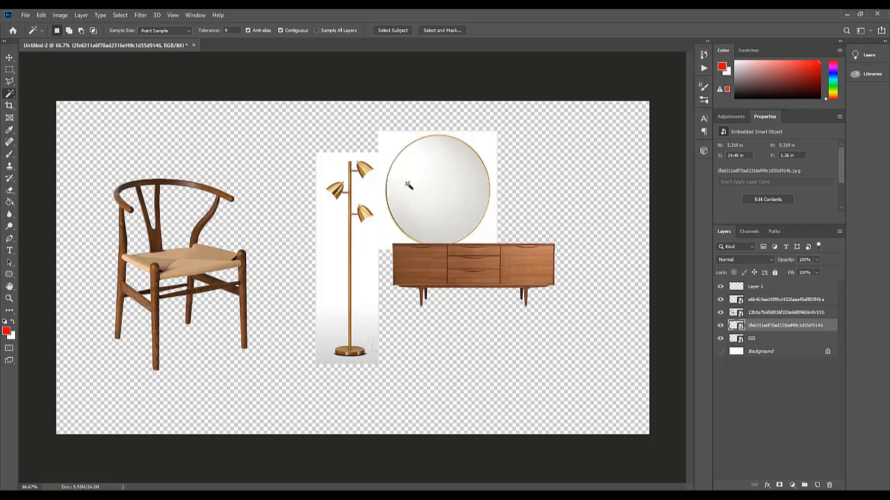
{"action": "left_click", "coordinate": [397, 146]}
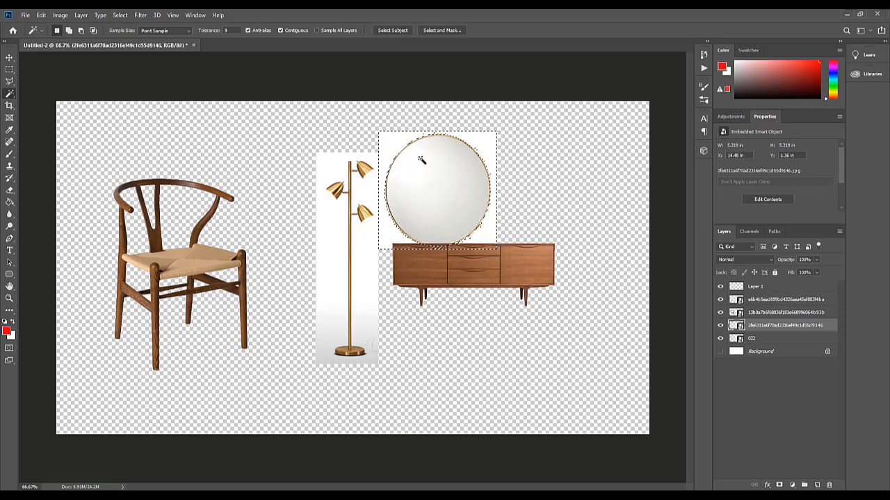
- Try the Magic Wand at tolerance 140 on the white area around the mirror, and clear the selection
{"action": "left_click", "coordinate": [208, 31]}
{"action": "type", "text": "140"}
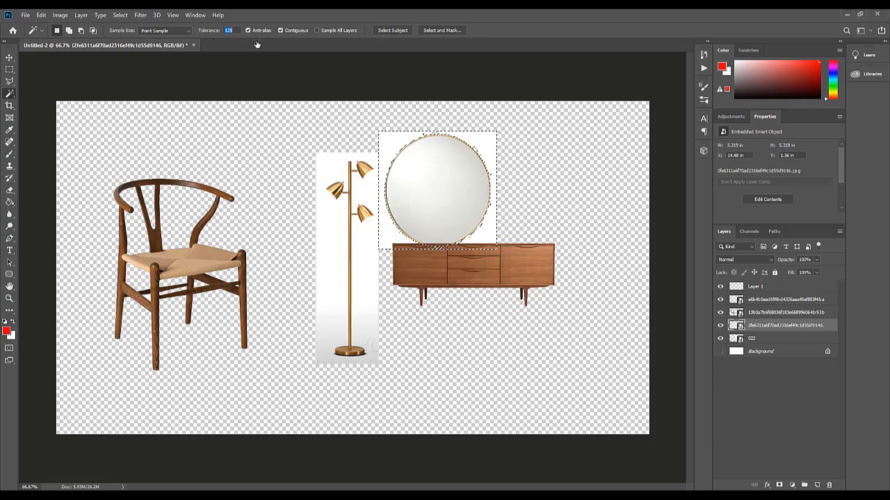
{"action": "left_click", "coordinate": [394, 152]}
{"action": "left_click", "coordinate": [389, 144]}
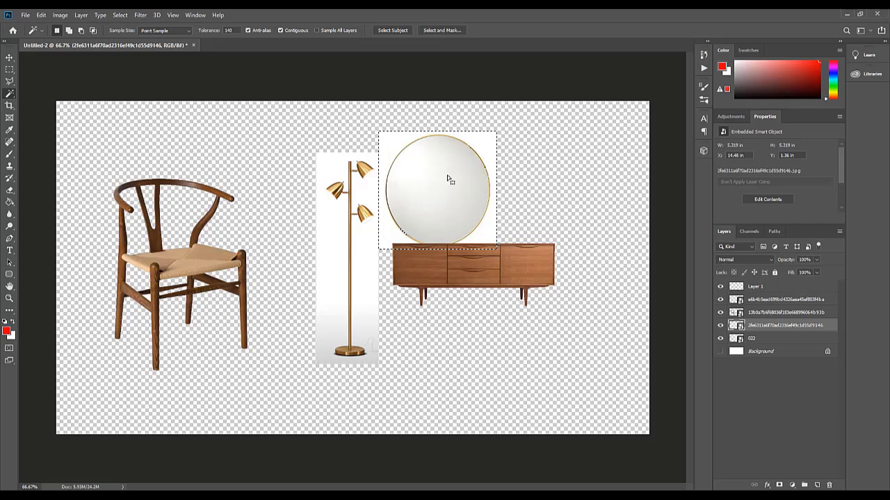
{"action": "key", "text": "ctrl+d"}
- Try selecting the mirror's white surround with the Magic Wand at tolerance 76, and deselect it
{"action": "left_click_drag", "start_coordinate": [218, 32], "coordinate": [188, 34]}
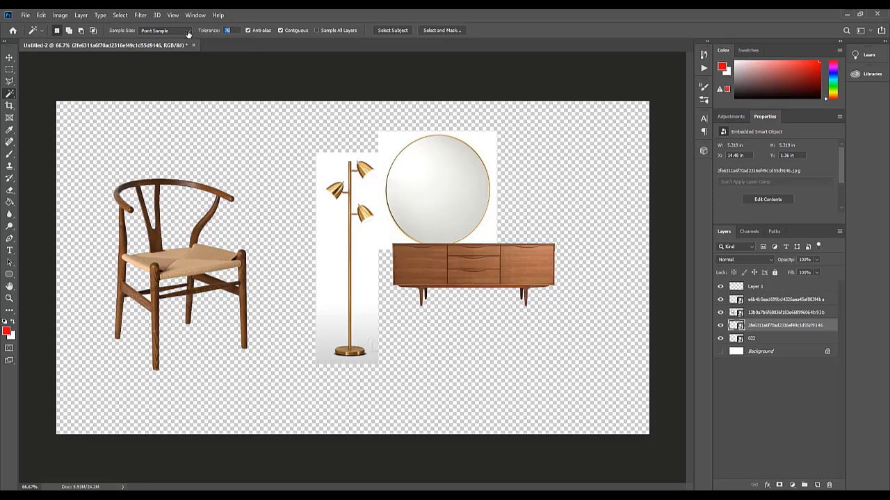
{"action": "left_click", "coordinate": [386, 154]}
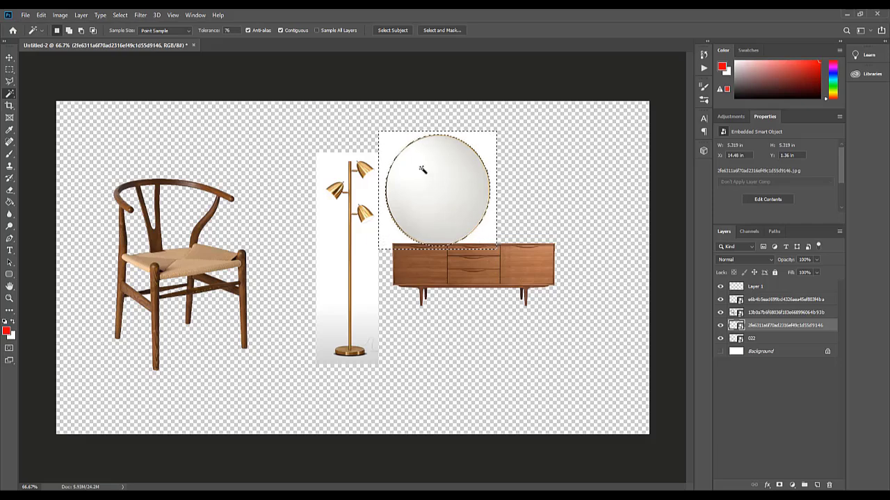
{"action": "key", "text": "ctrl+d"}
- Set the Magic Wand tolerance to 20, select the white area around the mirror, and try to delete it
{"action": "double_click", "coordinate": [227, 30]}
{"action": "type", "text": "20"}
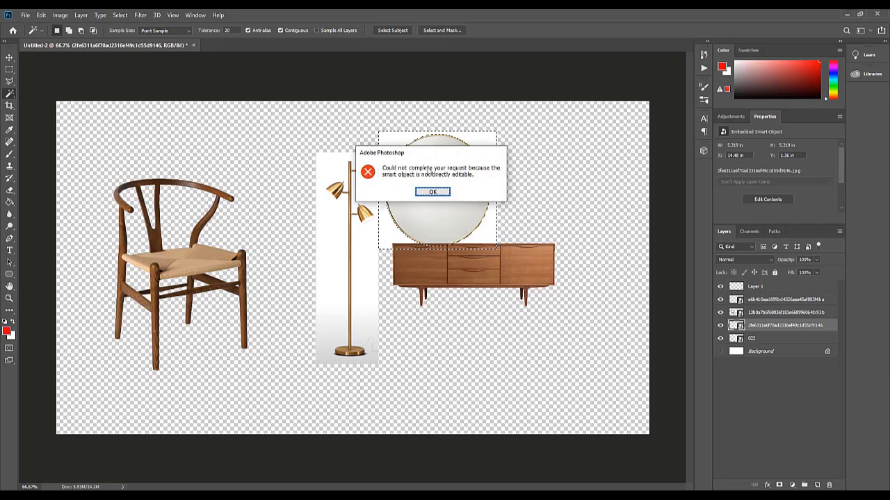
{"action": "left_click_drag", "start_coordinate": [438, 154], "coordinate": [607, 170]}
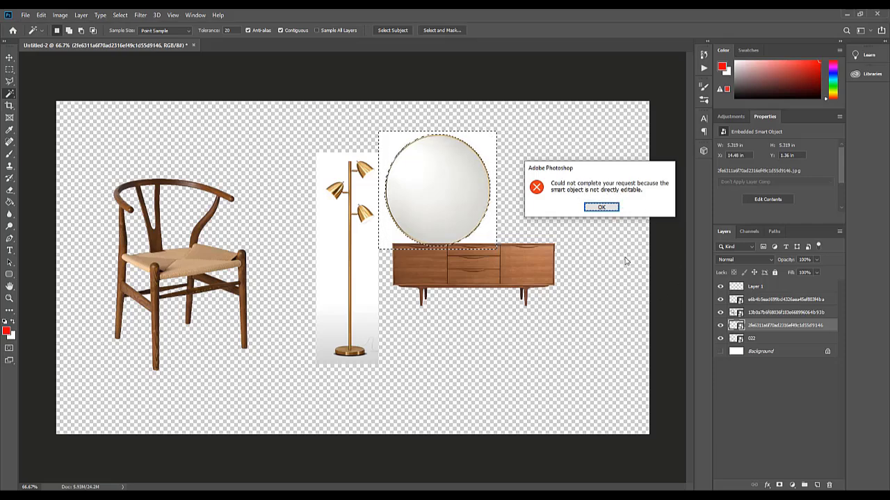
{"action": "left_click", "coordinate": [600, 209]}
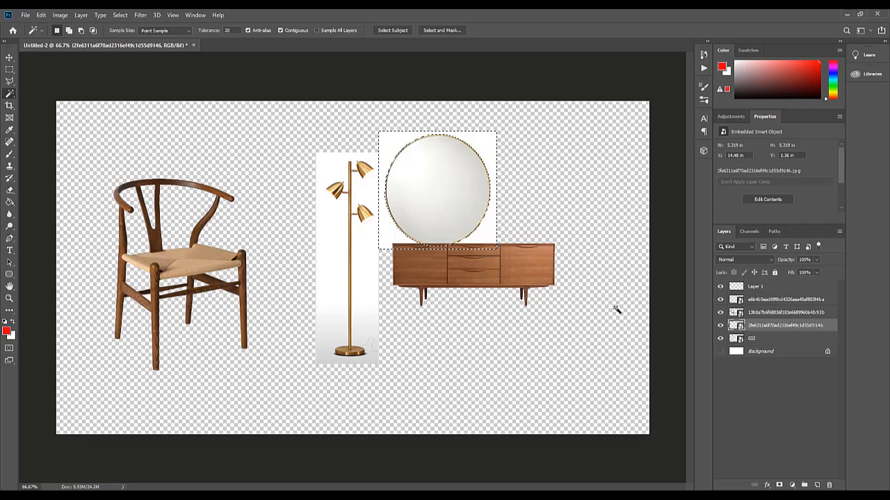
- Toggle the mirror layer's visibility off and on to check what the layer contains
{"action": "left_click", "coordinate": [721, 326]}
{"action": "left_click", "coordinate": [721, 327]}
{"action": "left_click", "coordinate": [720, 327]}
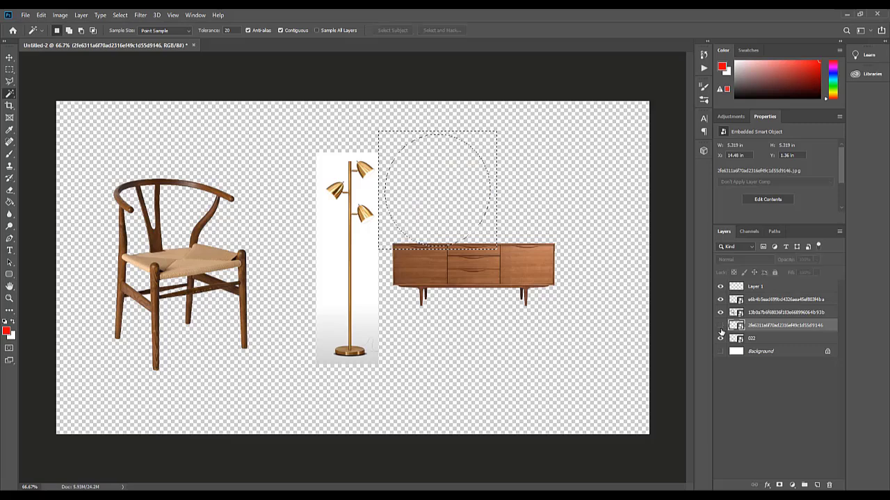
{"action": "left_click", "coordinate": [721, 326]}
{"action": "left_click", "coordinate": [721, 326]}
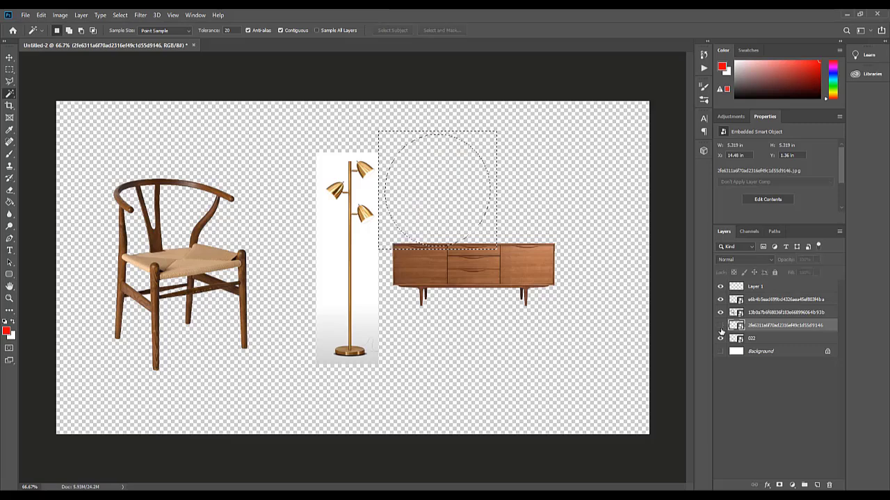
{"action": "left_click", "coordinate": [721, 327]}
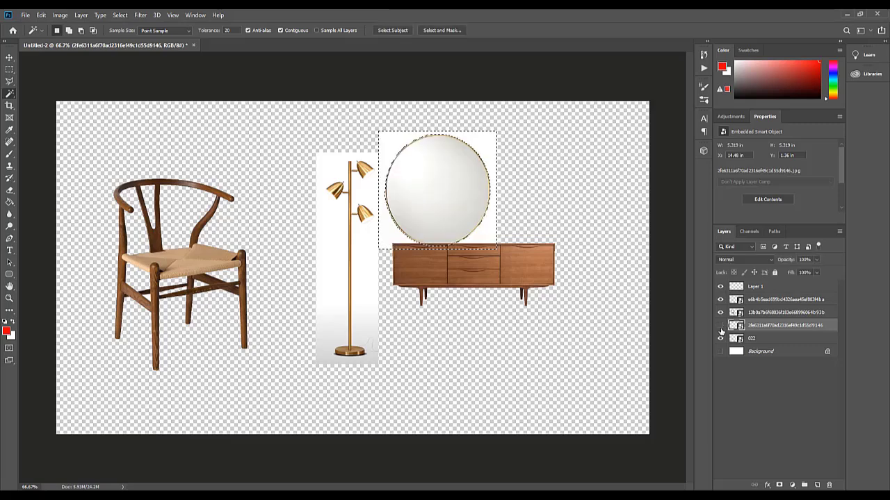
- Rasterize the mirror layer, then select its white surround with the Magic Wand at tolerance 20 and delete it
{"action": "left_click", "coordinate": [721, 327]}
{"action": "left_click", "coordinate": [721, 328]}
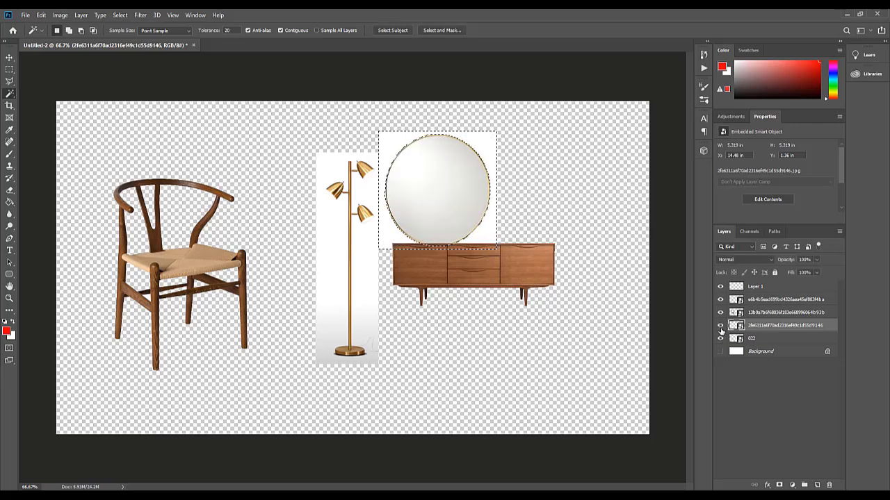
{"action": "left_click", "coordinate": [679, 304]}
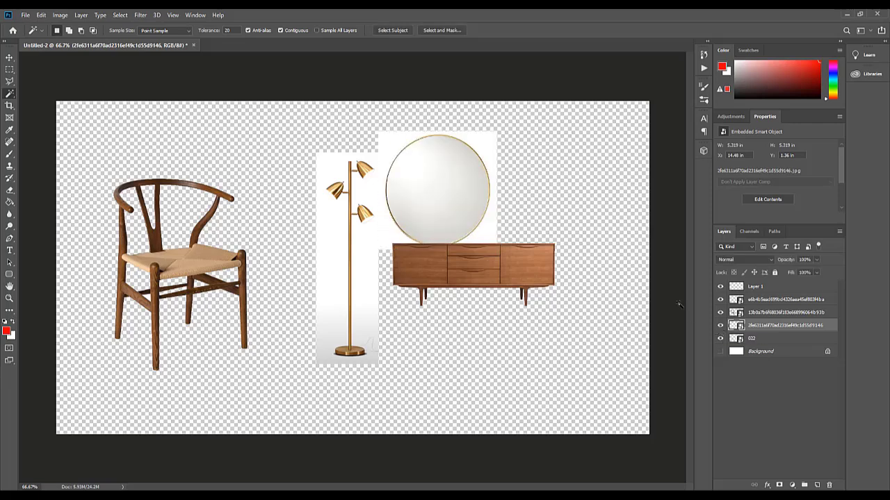
{"action": "right_click", "coordinate": [763, 328]}
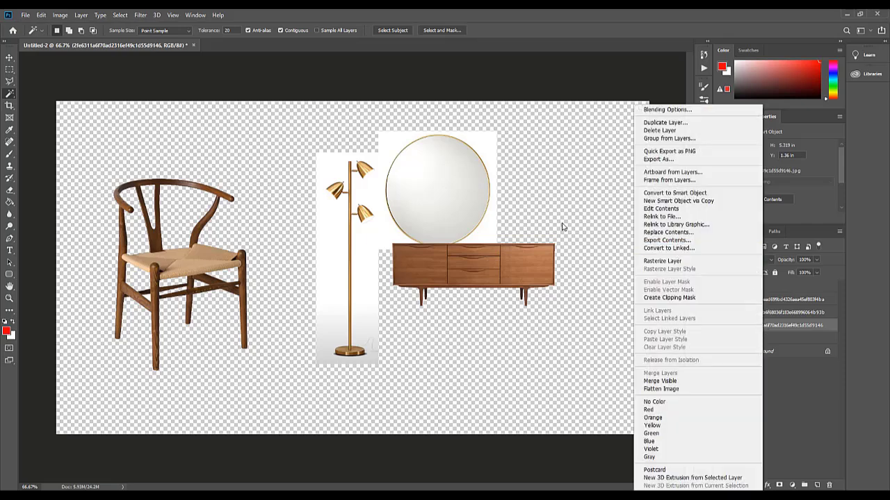
{"action": "left_click", "coordinate": [675, 263]}
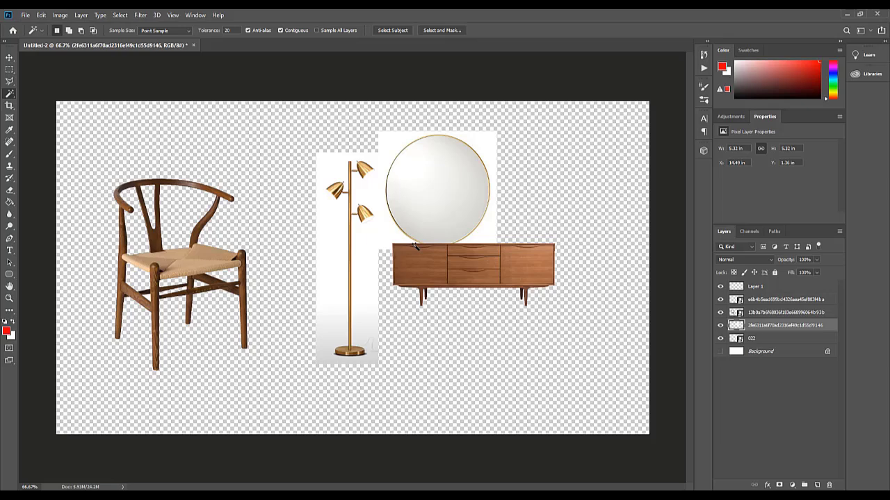
{"action": "left_click", "coordinate": [494, 236]}
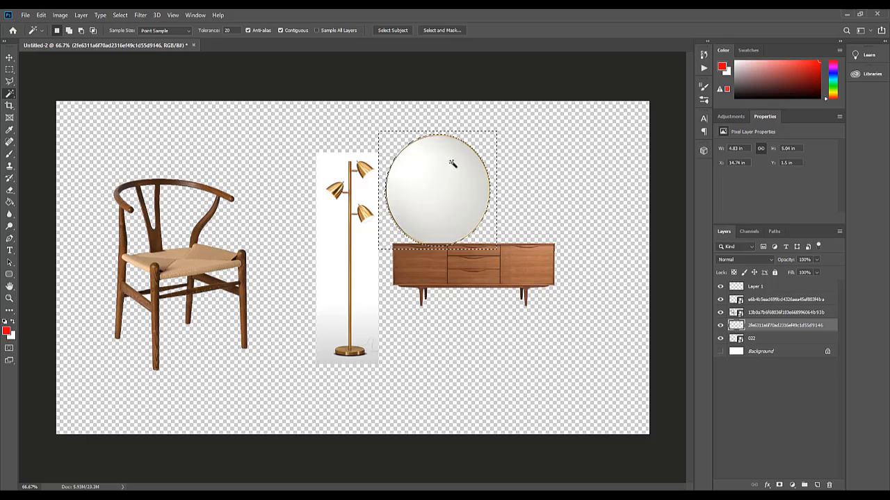
{"action": "key", "text": "ctrl+d"}
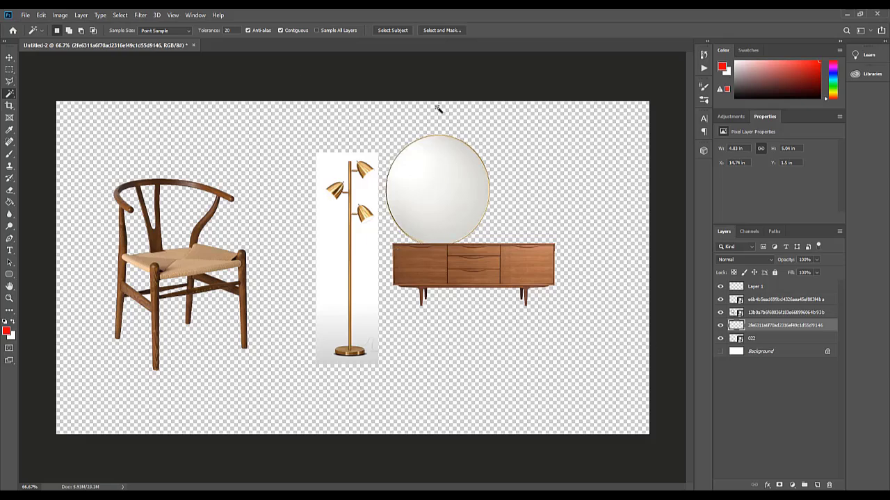
- Move the mirror up so it hangs clear of the sideboard, and clear the leftover selection
{"action": "left_click", "coordinate": [10, 58]}
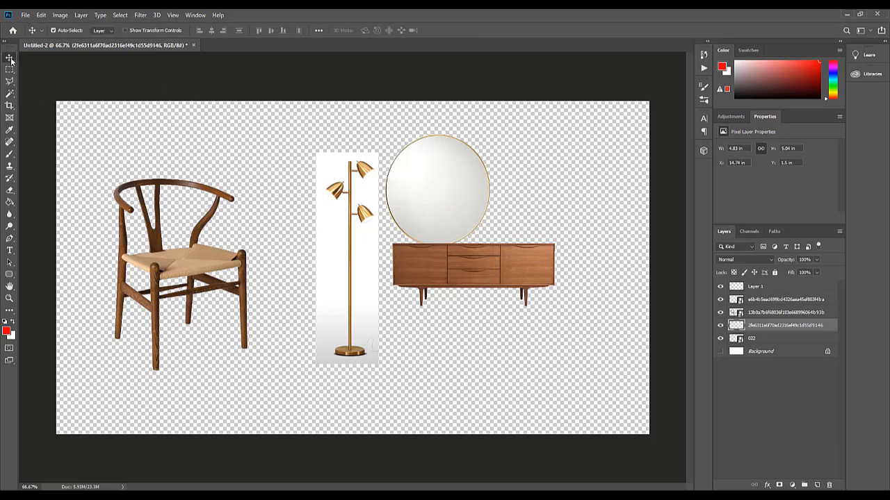
{"action": "left_click_drag", "start_coordinate": [467, 196], "coordinate": [501, 186]}
{"action": "key", "text": "ctrl+z"}
{"action": "key", "text": "ctrl+z"}
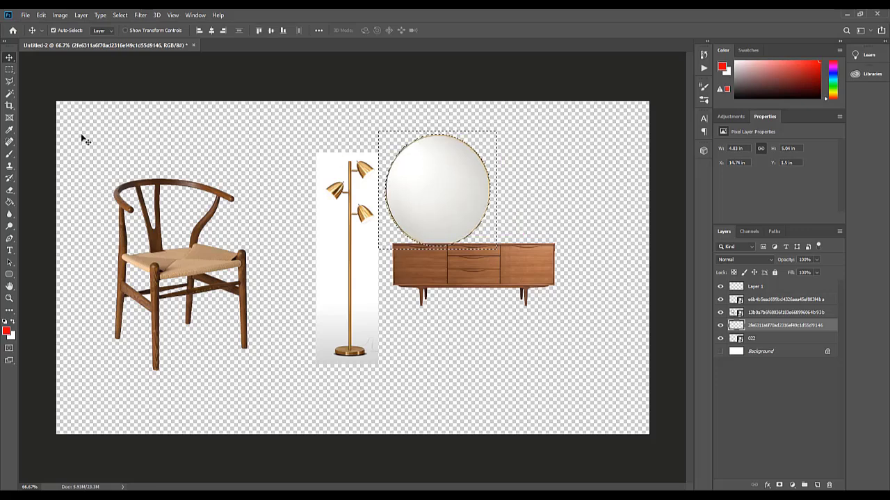
{"action": "left_click", "coordinate": [54, 30]}
{"action": "left_click_drag", "start_coordinate": [392, 147], "coordinate": [424, 154]}
{"action": "key", "text": "ctrl+d"}
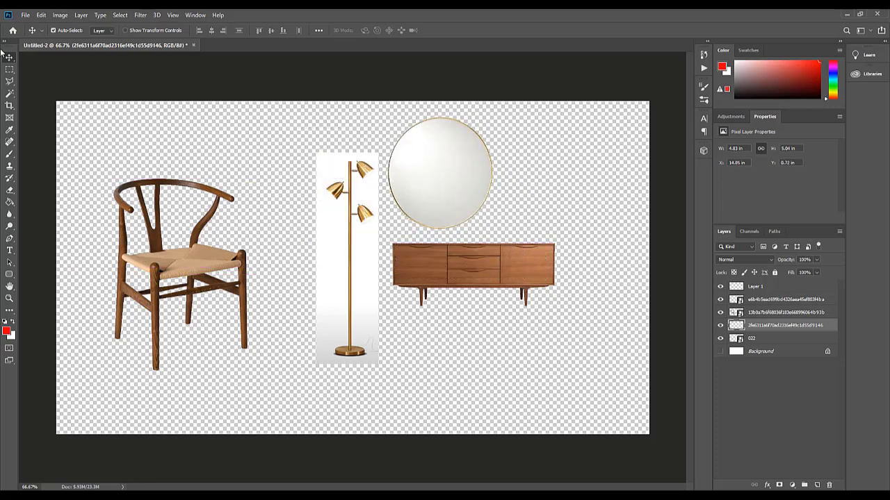
- Try the Magic Wand on the mirror's glass, and clear the selection
{"action": "left_click", "coordinate": [10, 93]}
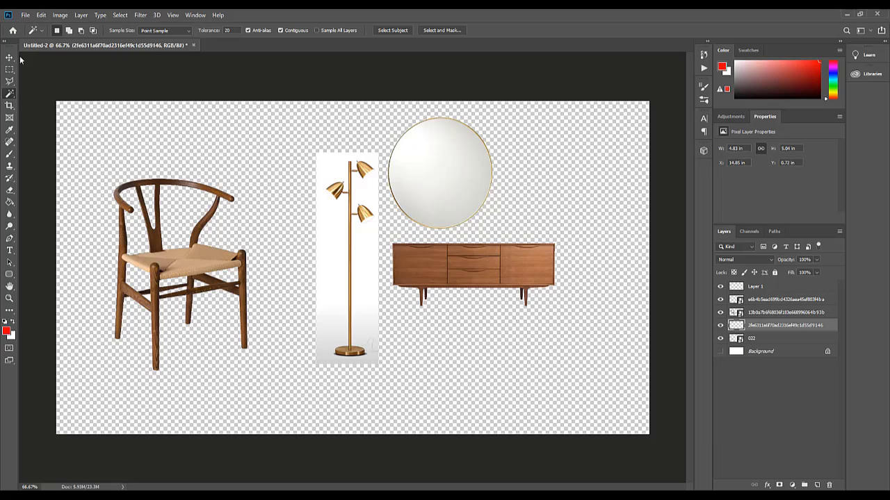
{"action": "left_click", "coordinate": [445, 174]}
{"action": "left_click_drag", "start_coordinate": [442, 174], "coordinate": [473, 204]}
{"action": "key", "text": "ctrl+d"}
- Reposition the mirror and floor lamp with Auto-Select on, placing the lamp partly behind the mirror
{"action": "left_click", "coordinate": [10, 58]}
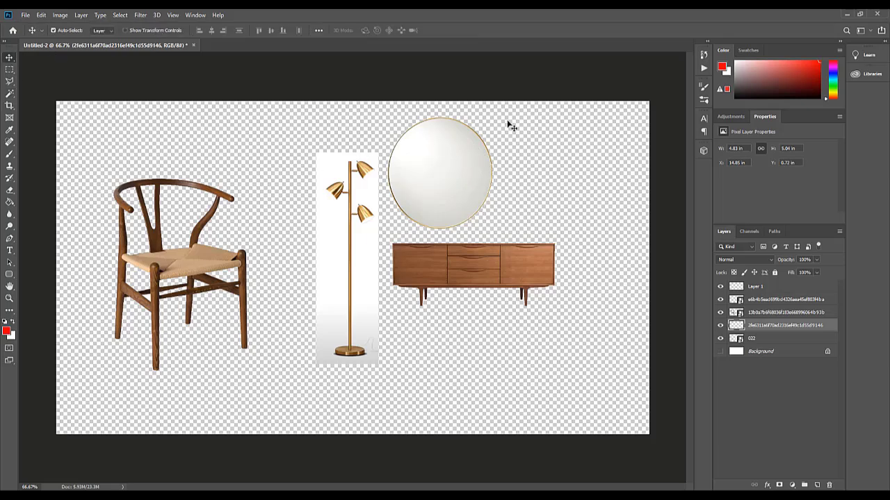
{"action": "left_click_drag", "start_coordinate": [506, 137], "coordinate": [408, 142]}
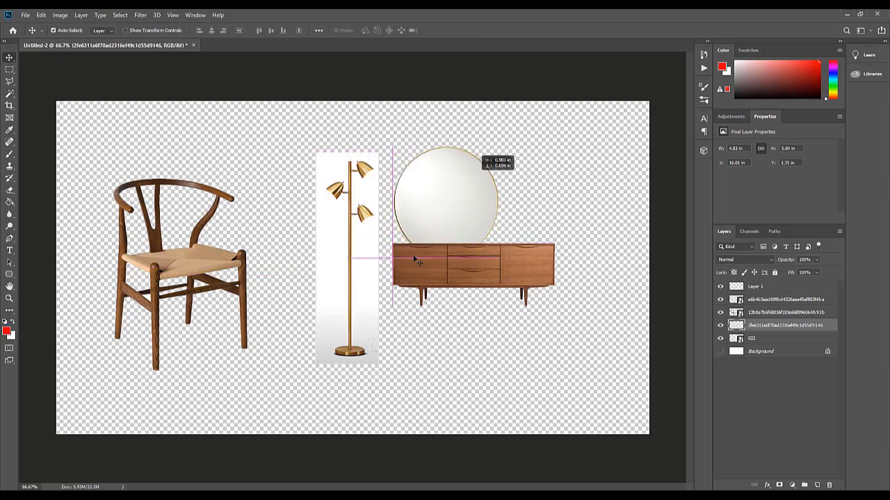
{"action": "mouse_move", "coordinate": [346, 235]}
{"action": "left_mouse_down"}
{"action": "mouse_move", "coordinate": [278, 219]}
{"action": "mouse_move", "coordinate": [344, 229]}
{"action": "left_mouse_up"}
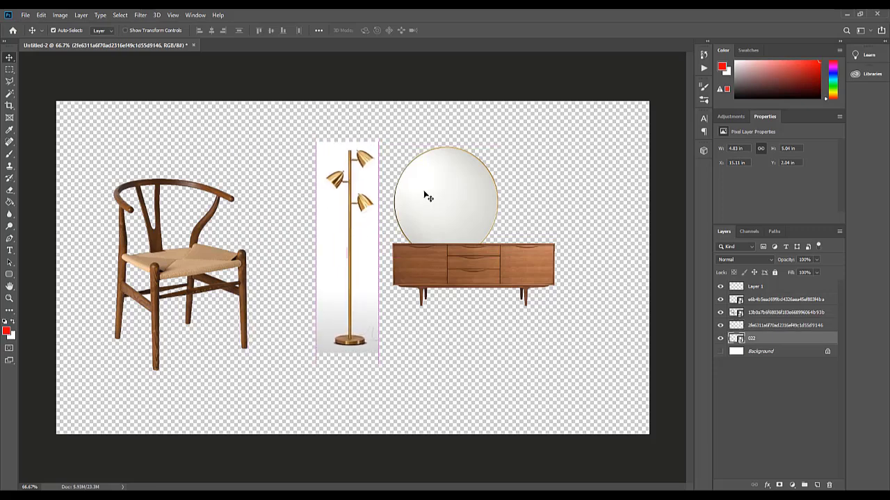
{"action": "left_click_drag", "start_coordinate": [427, 195], "coordinate": [391, 183]}
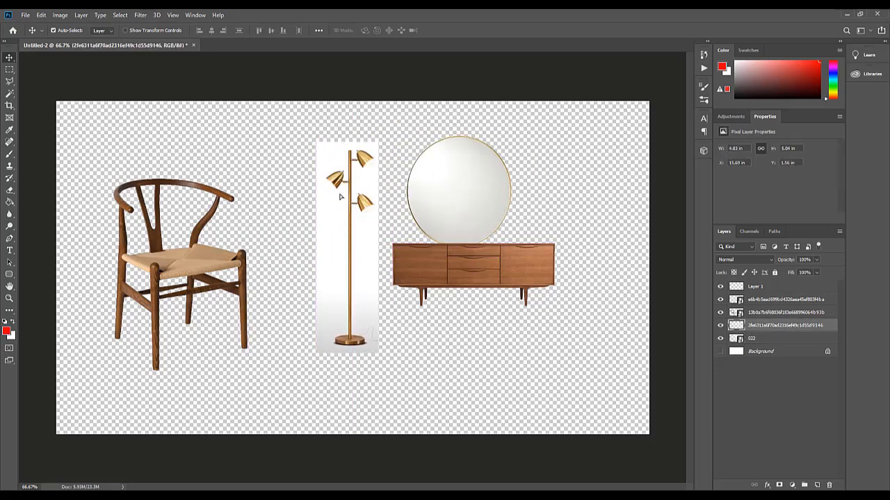
{"action": "left_click_drag", "start_coordinate": [365, 212], "coordinate": [420, 208]}
- Spread the objects apart: sideboard to the right, mirror up to the canvas's upper edge, lamp left of the mirror, chair slightly right
{"action": "left_click_drag", "start_coordinate": [535, 274], "coordinate": [596, 287]}
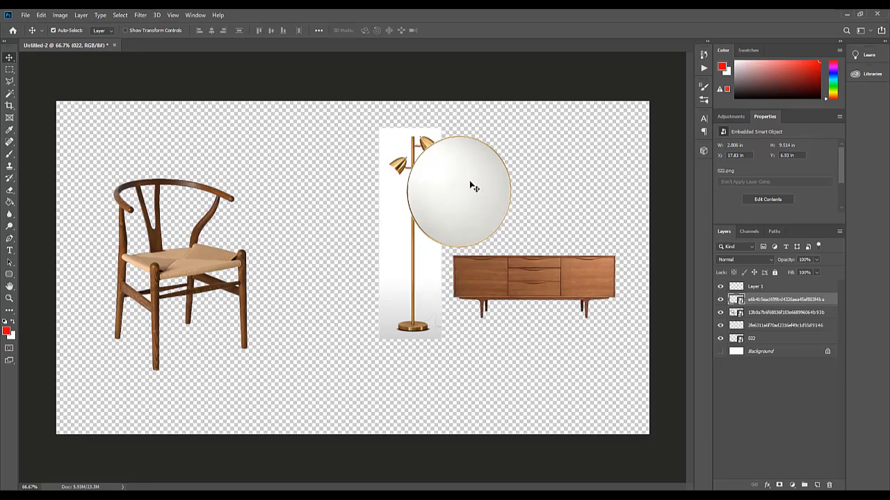
{"action": "left_click_drag", "start_coordinate": [471, 185], "coordinate": [470, 150]}
{"action": "left_click_drag", "start_coordinate": [403, 225], "coordinate": [372, 225]}
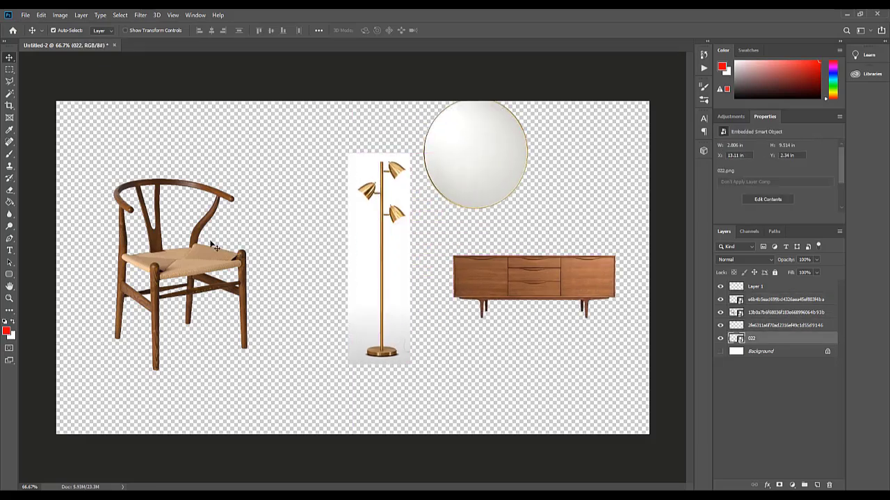
{"action": "left_click_drag", "start_coordinate": [239, 226], "coordinate": [257, 223]}
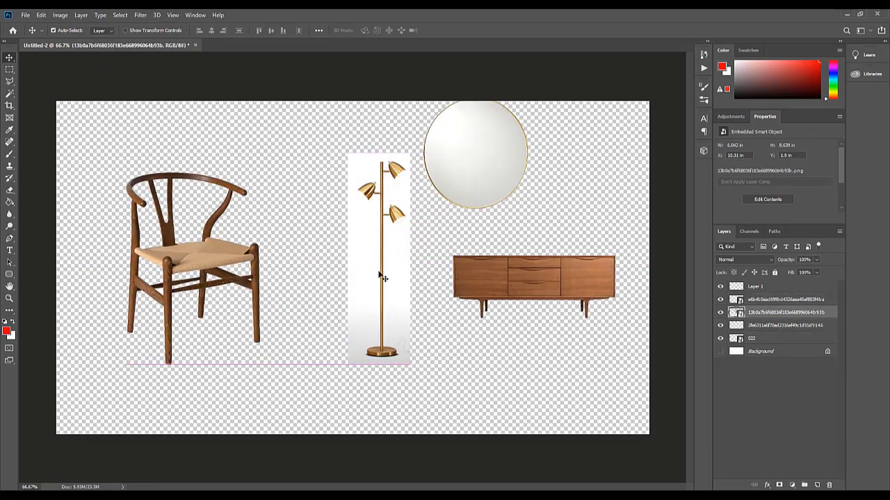
- Shift the chair and floor lamp to the right and slightly down, and lower the mirror so it overlaps the lamp
{"action": "left_click", "coordinate": [53, 30]}
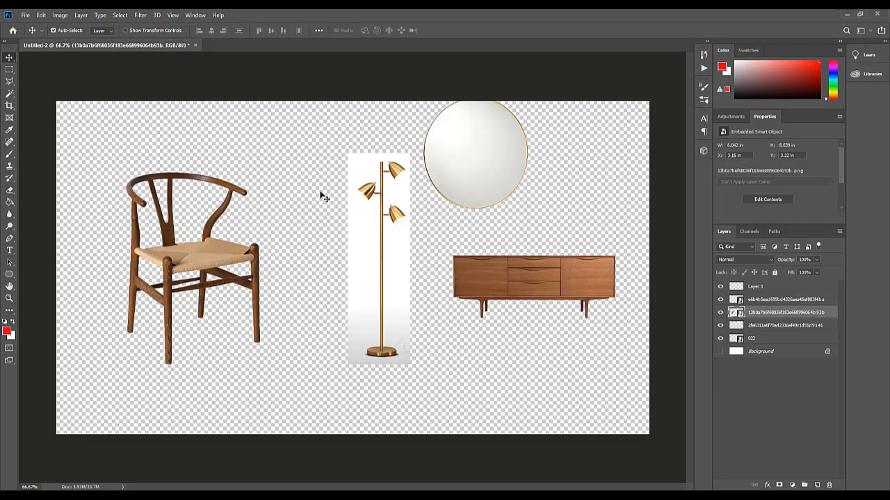
{"action": "left_click_drag", "start_coordinate": [223, 250], "coordinate": [273, 260]}
{"action": "left_click_drag", "start_coordinate": [372, 245], "coordinate": [415, 259]}
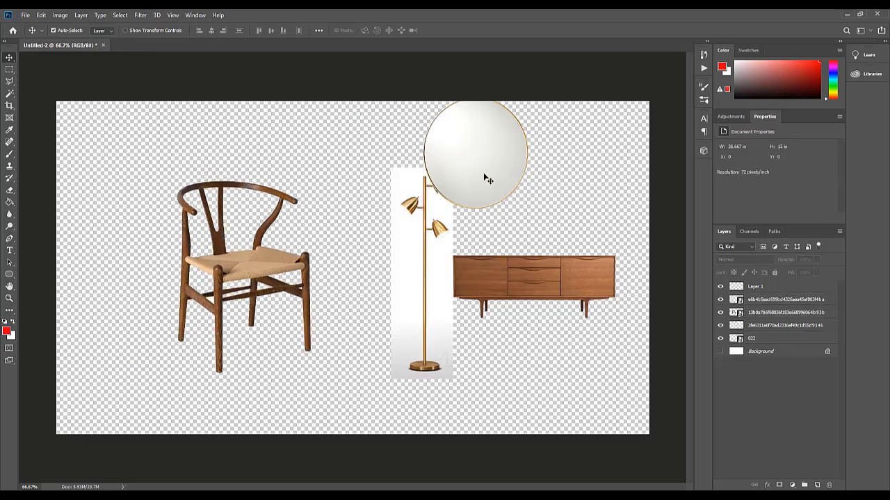
{"action": "left_click_drag", "start_coordinate": [484, 174], "coordinate": [466, 187]}
- Reposition the sideboard just below the mirror, at about X 16.4 in and Y 6.1 in, turning Auto-Select off
{"action": "left_click_drag", "start_coordinate": [529, 285], "coordinate": [519, 297]}
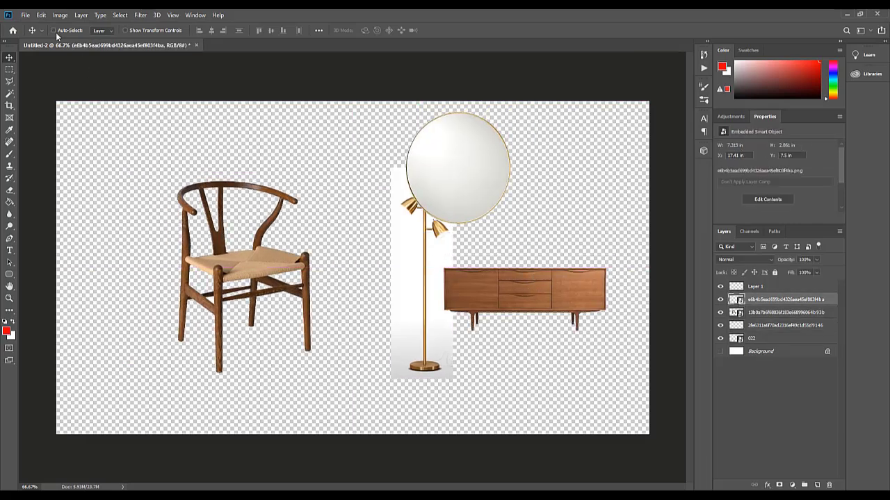
{"action": "mouse_move", "coordinate": [263, 247]}
{"action": "left_mouse_down"}
{"action": "mouse_move", "coordinate": [320, 257]}
{"action": "mouse_move", "coordinate": [221, 212]}
{"action": "mouse_move", "coordinate": [262, 231]}
{"action": "left_mouse_up"}
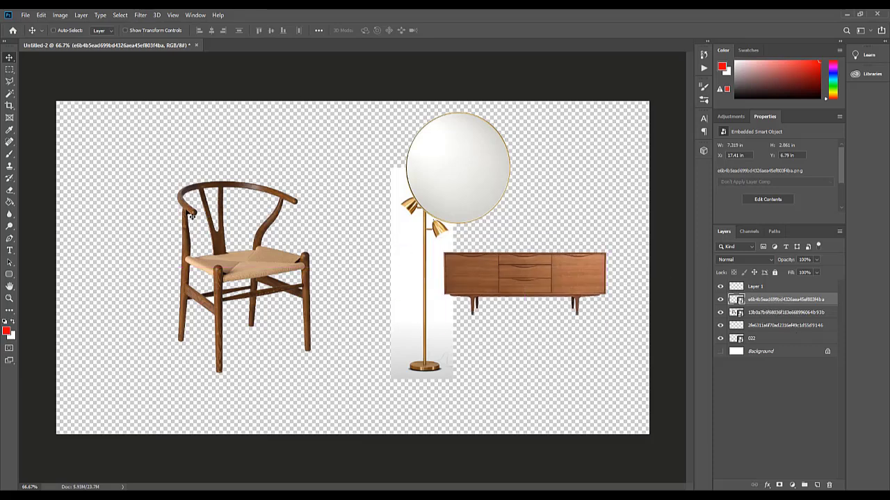
{"action": "left_click_drag", "start_coordinate": [196, 216], "coordinate": [189, 194]}
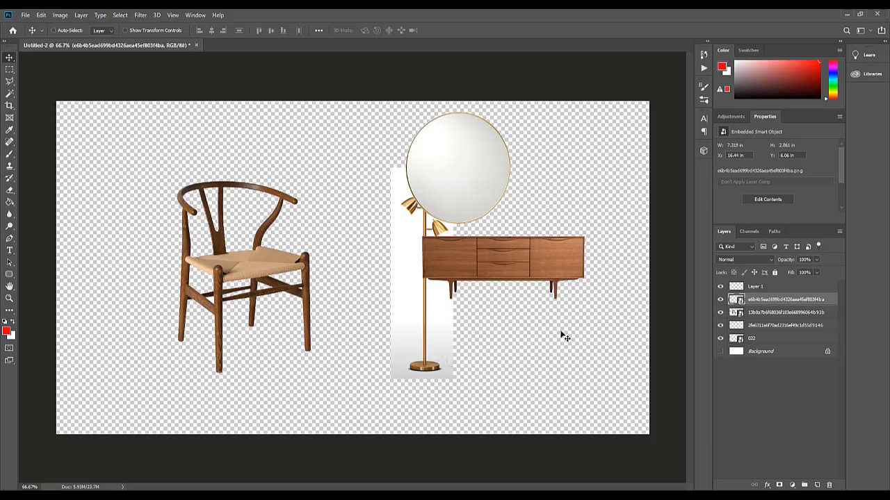
- Select the floor lamp's layer 022 and move the lamp between the chair and the mirror, turning Auto-Select back on
{"action": "left_click", "coordinate": [762, 326]}
{"action": "left_click", "coordinate": [763, 339]}
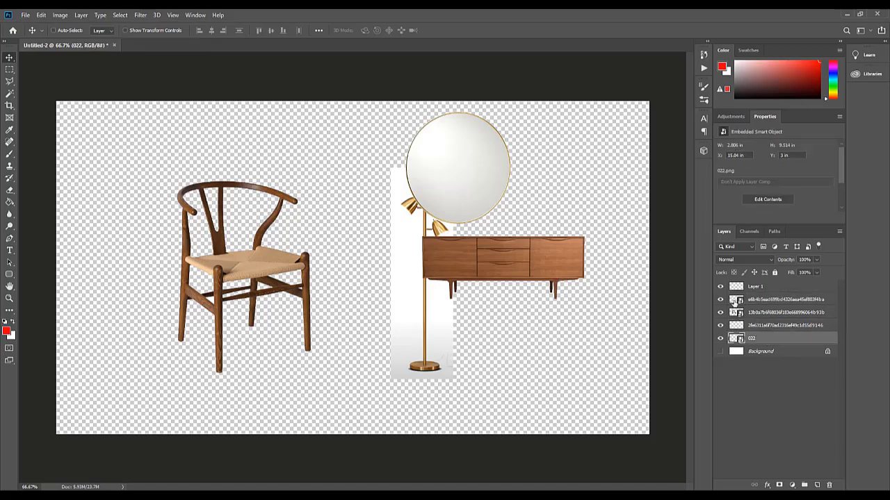
{"action": "left_click_drag", "start_coordinate": [228, 259], "coordinate": [239, 274]}
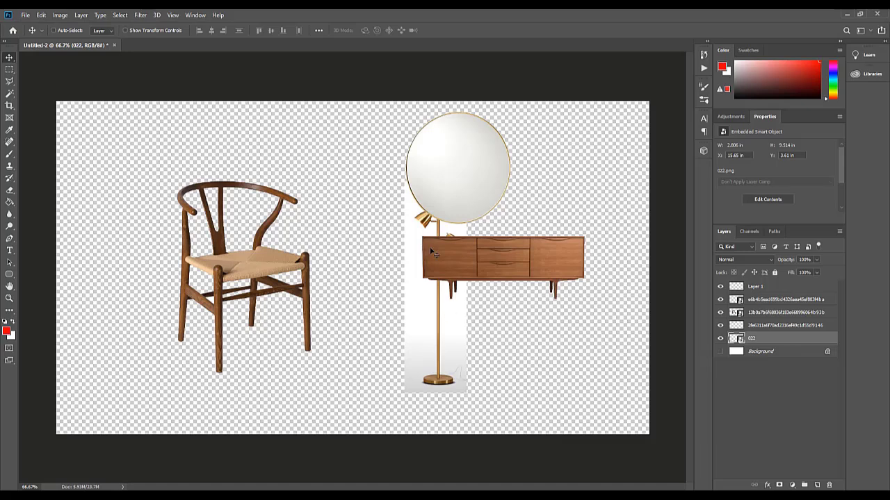
{"action": "left_click_drag", "start_coordinate": [218, 258], "coordinate": [187, 230]}
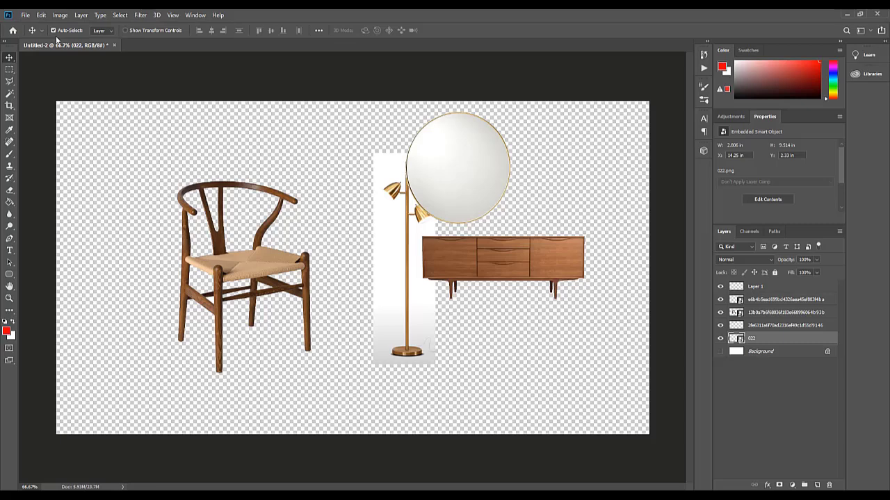
{"action": "left_click_drag", "start_coordinate": [391, 278], "coordinate": [361, 267]}
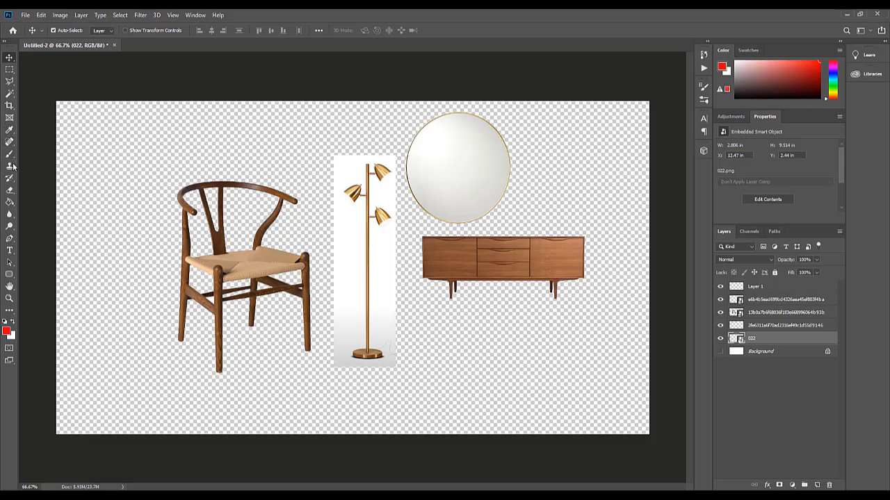
- Try the Magic Wand at tolerances 20 and 90 on the lamp's background, inspect the lampshade edges, and clear the selection
{"action": "left_click", "coordinate": [10, 94]}
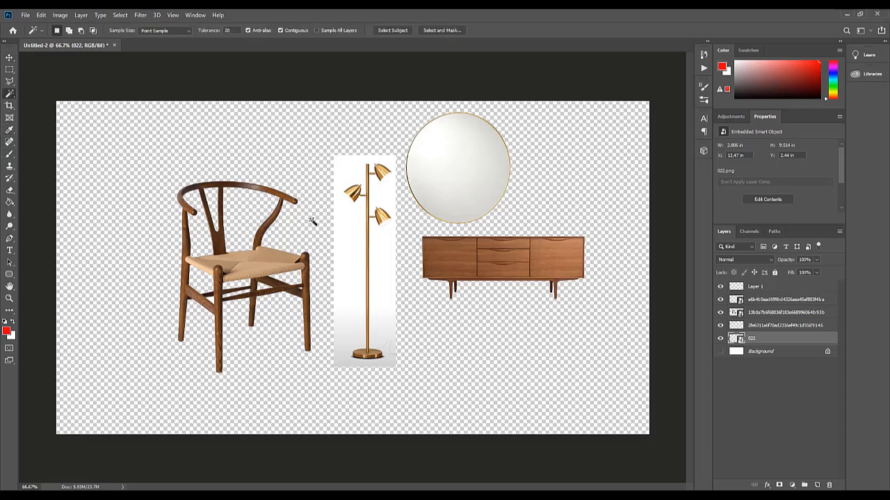
{"action": "left_click", "coordinate": [379, 267]}
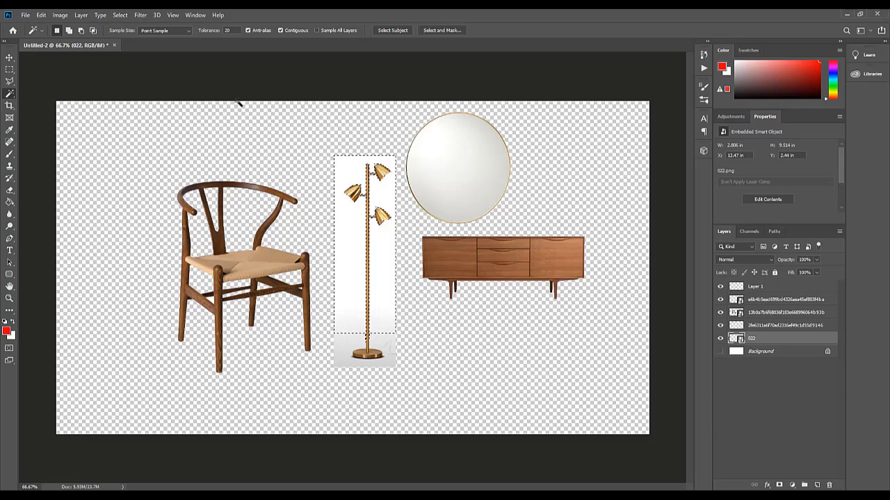
{"action": "left_click_drag", "start_coordinate": [217, 32], "coordinate": [234, 34]}
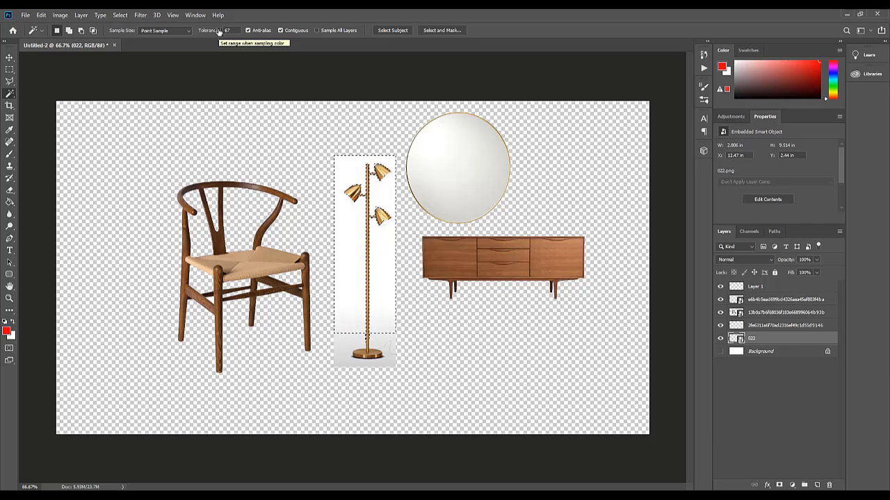
{"action": "left_click", "coordinate": [224, 32]}
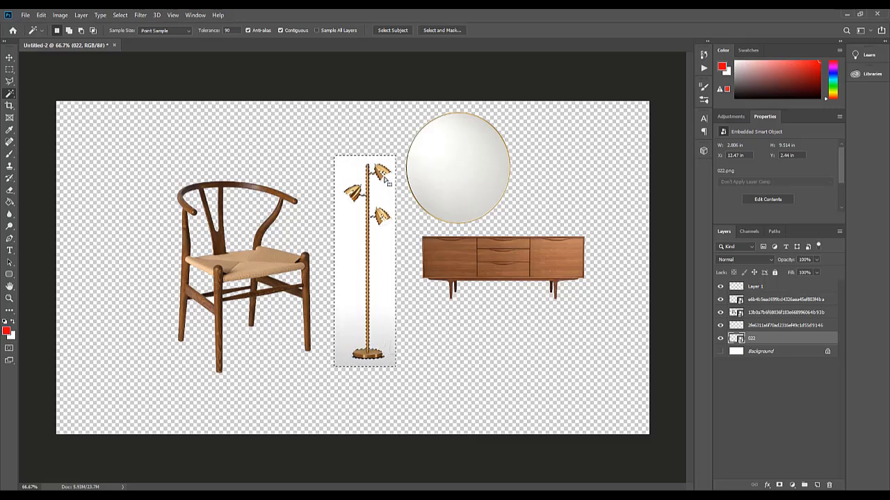
{"action": "key", "text": "ctrl+plus"}
{"action": "key", "text": "ctrl+plus"}
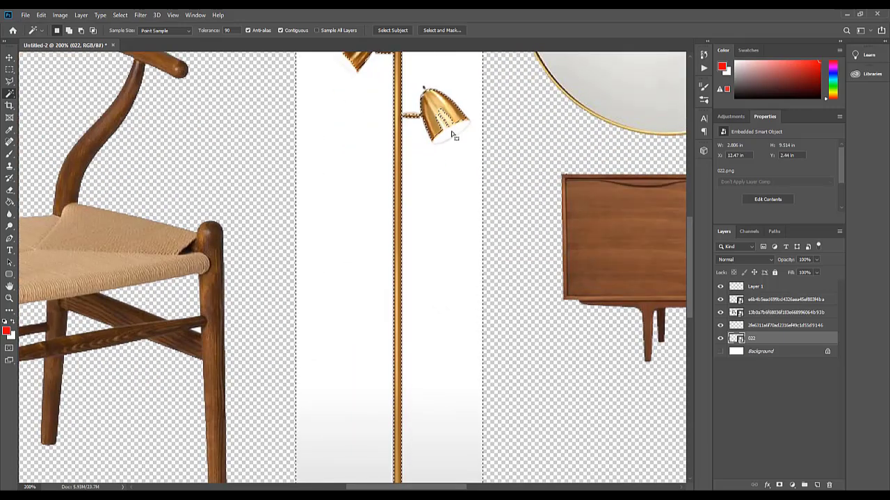
{"action": "key", "text": "ctrl+minus"}
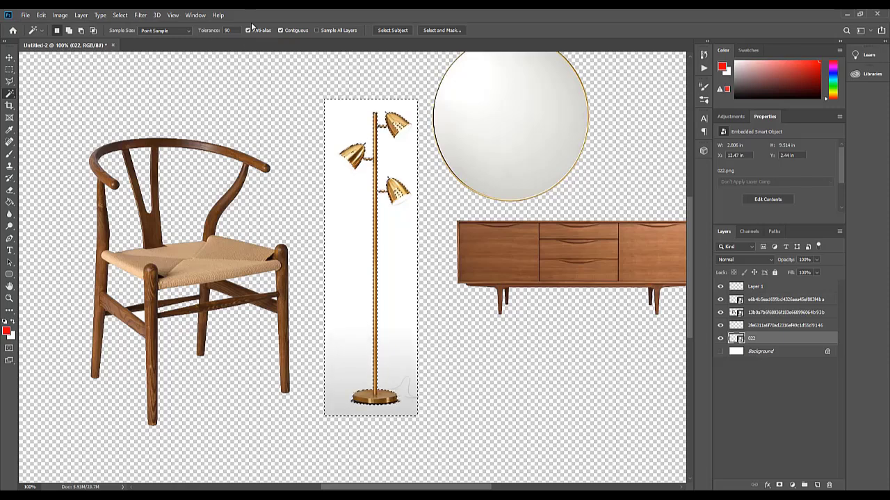
{"action": "key", "text": "ctrl+d"}
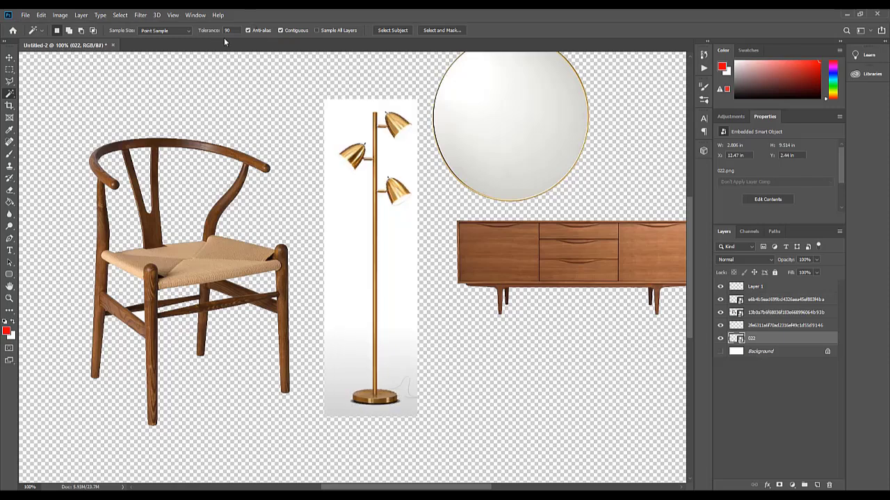
- Set the Magic Wand tolerance to 50, select the lamp's background, and check the selection around the lampshades
{"action": "left_click_drag", "start_coordinate": [215, 33], "coordinate": [200, 35]}
{"action": "left_click_drag", "start_coordinate": [206, 33], "coordinate": [210, 33]}
{"action": "left_click", "coordinate": [348, 230]}
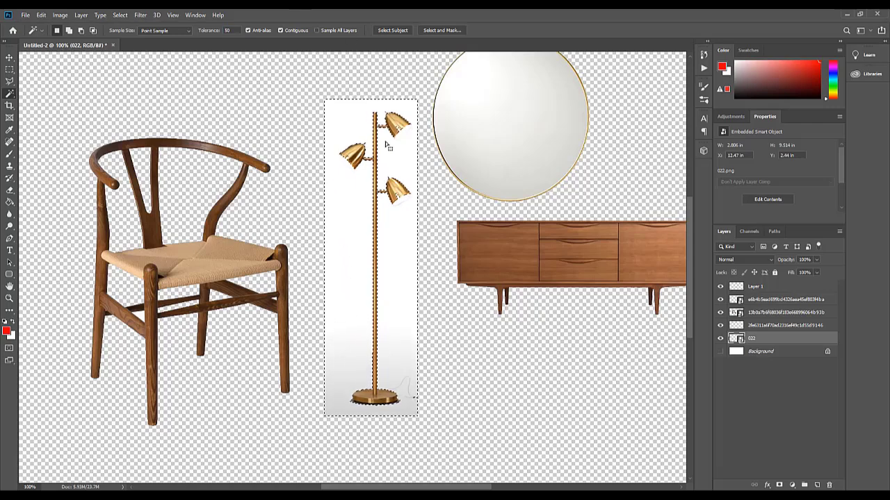
{"action": "scroll", "coordinate": [391, 146], "scroll_direction": "up", "scroll_amount": 2}
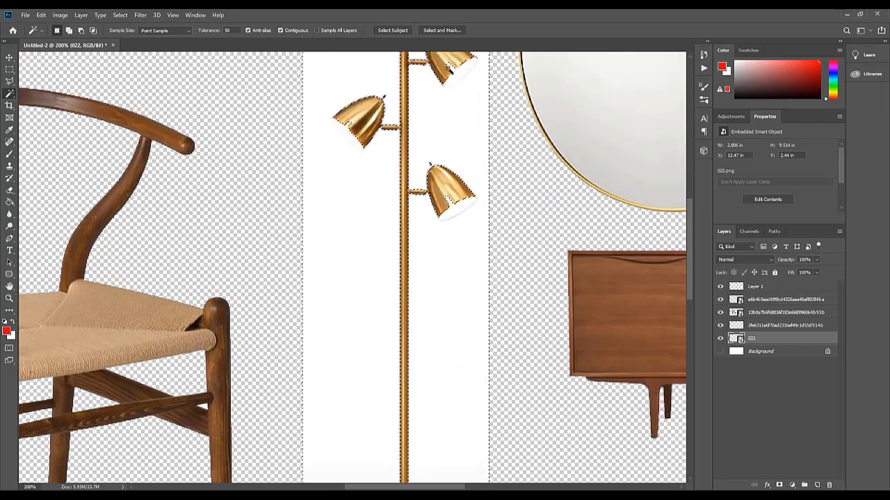
- Rasterize the floor lamp's layer 022, delete its selected white background, and clear the selection
{"action": "scroll", "coordinate": [435, 192], "scroll_direction": "up", "scroll_amount": 2}
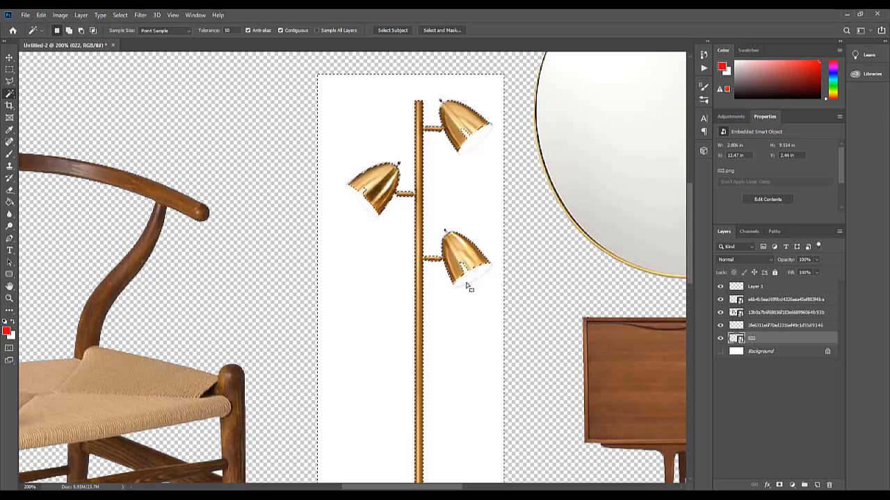
{"action": "left_click", "coordinate": [470, 282]}
{"action": "left_click", "coordinate": [600, 208]}
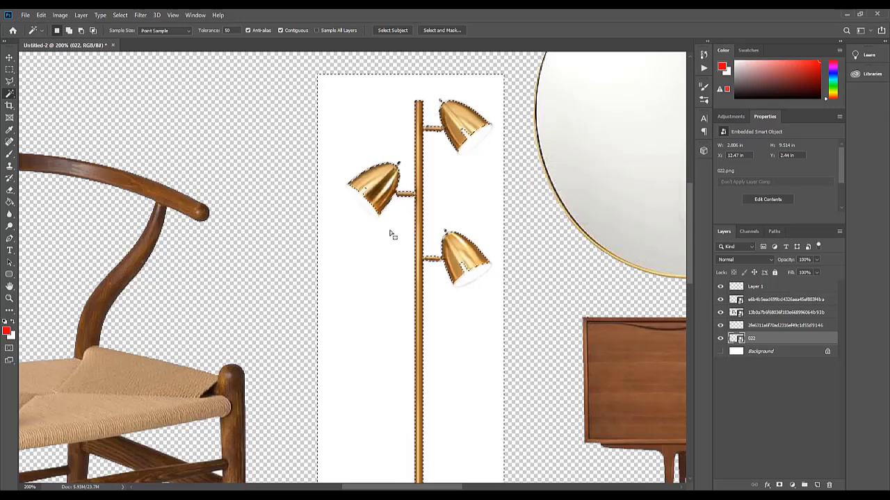
{"action": "right_click", "coordinate": [765, 339]}
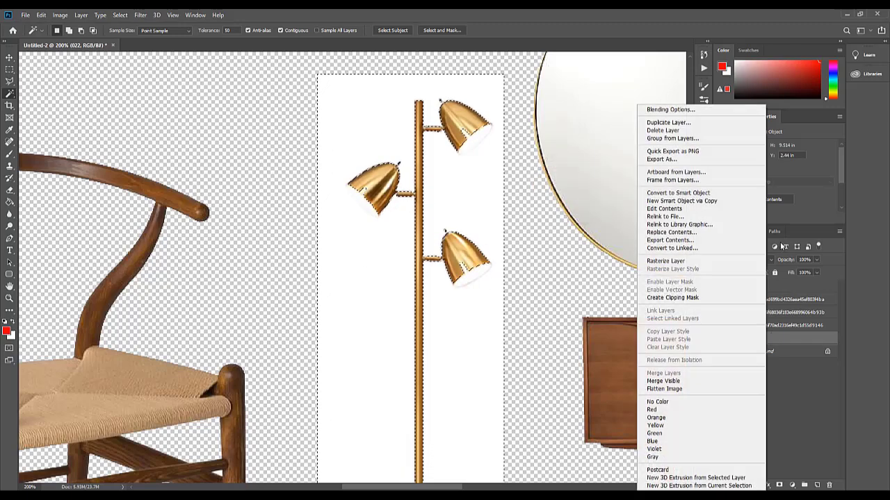
{"action": "left_click", "coordinate": [666, 261]}
{"action": "key", "text": "Delete"}
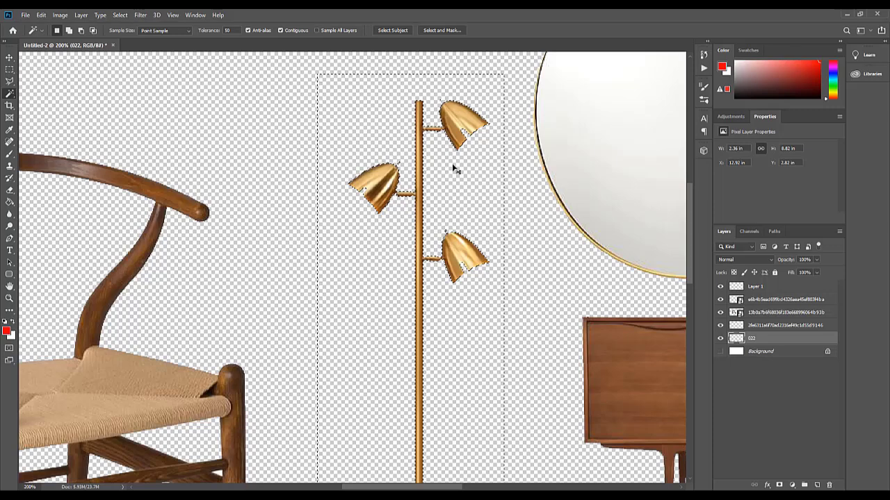
{"action": "key", "text": "ctrl+d"}
- Inspect the cut-out lamp among the other furniture, temporarily showing the white Background layer behind them
{"action": "scroll", "coordinate": [441, 231], "scroll_direction": "down", "scroll_amount": 5}
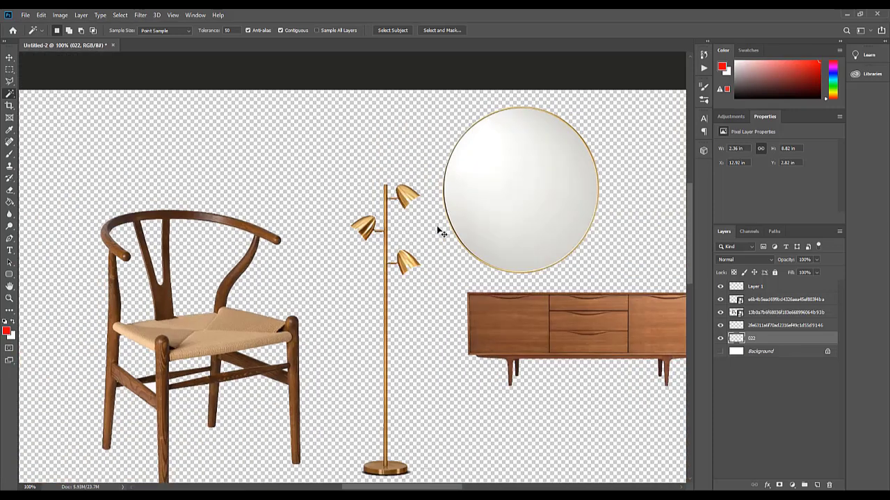
{"action": "scroll", "coordinate": [373, 252], "scroll_direction": "up", "scroll_amount": 1}
{"action": "scroll", "coordinate": [374, 252], "scroll_direction": "up", "scroll_amount": 1}
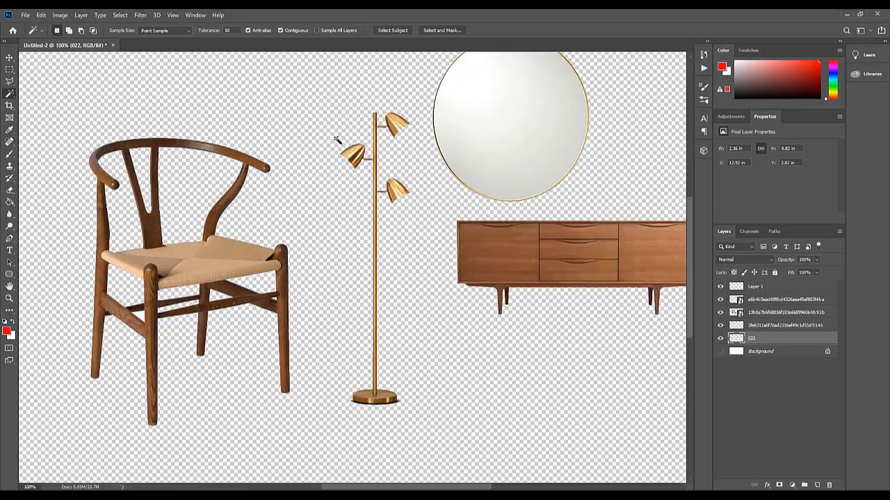
{"action": "scroll", "coordinate": [353, 226], "scroll_direction": "down", "scroll_amount": 2}
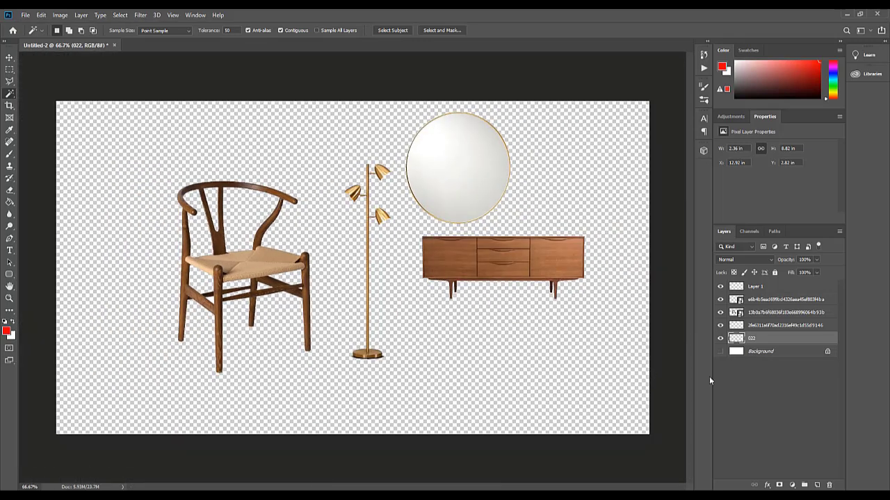
{"action": "left_click", "coordinate": [720, 351]}
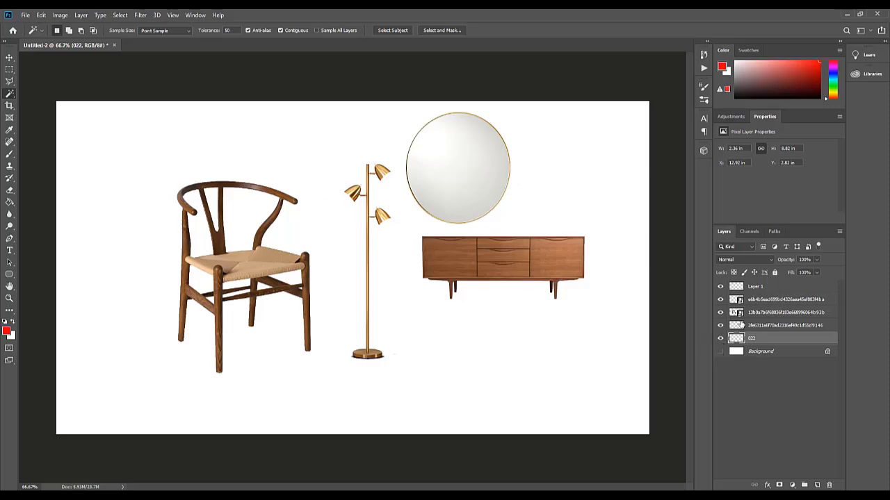
{"action": "key", "text": "ctrl+z"}
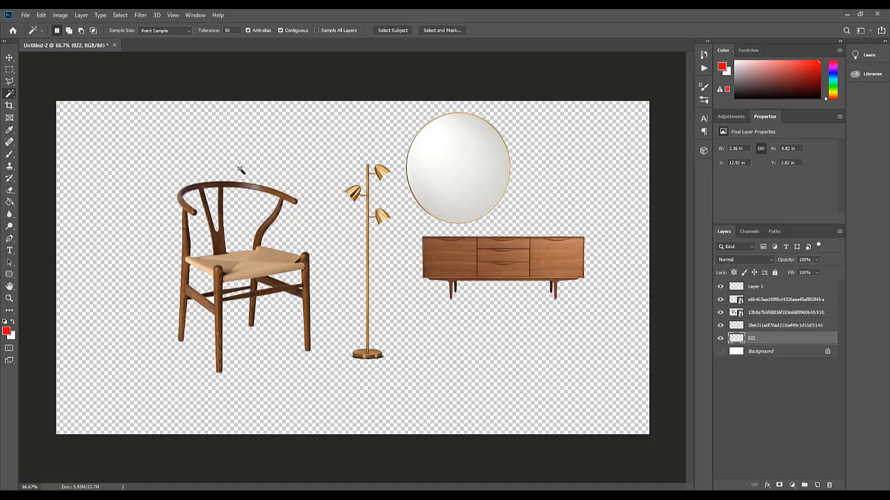
- Move the mirror above the sideboard, at about X 17 in and Y 0.8 in
{"action": "left_click", "coordinate": [9, 57]}
{"action": "left_click_drag", "start_coordinate": [440, 197], "coordinate": [470, 167]}
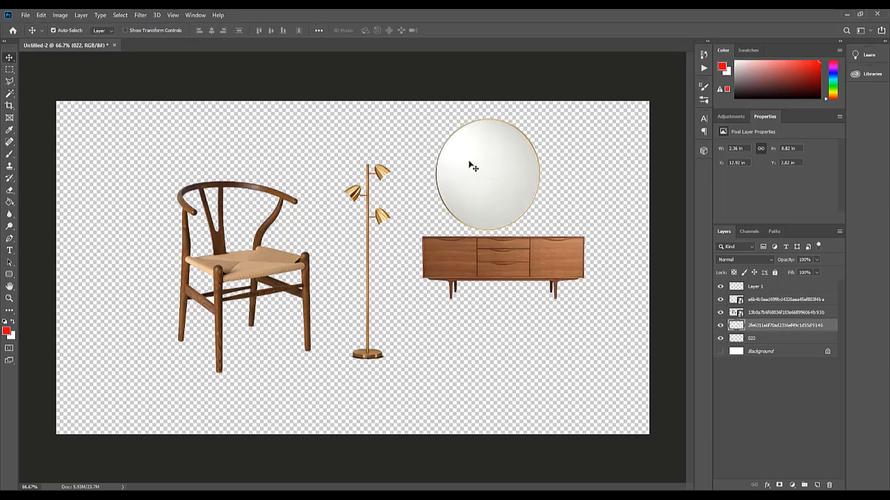
{"action": "left_click", "coordinate": [26, 15]}
{"action": "left_click", "coordinate": [426, 210]}
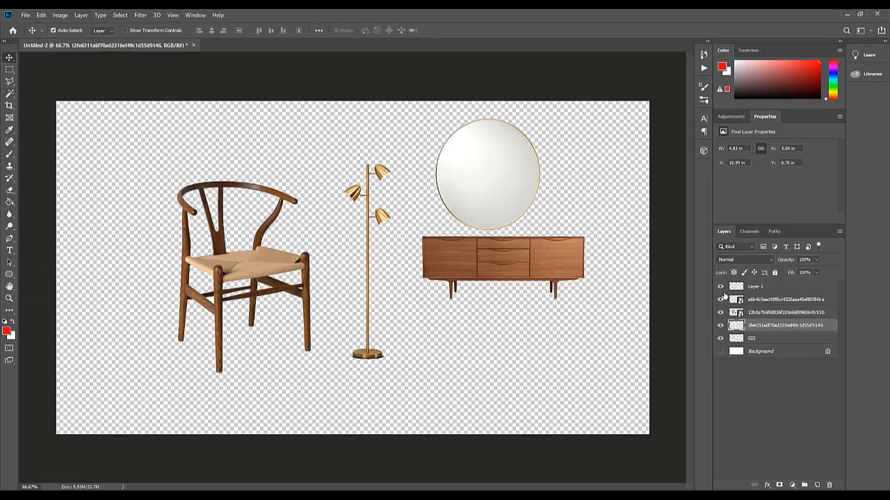
- Hide the sideboard, chair and mirror layers and move the floor lamp to about X 13.3 in and Y 2.3 in
{"action": "left_click_drag", "start_coordinate": [720, 299], "coordinate": [721, 326]}
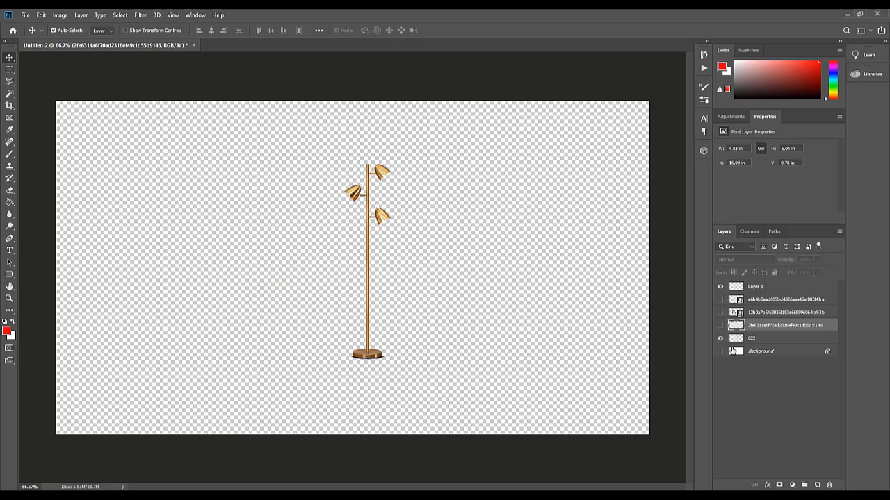
{"action": "mouse_move", "coordinate": [381, 227]}
{"action": "left_mouse_down"}
{"action": "mouse_move", "coordinate": [443, 230]}
{"action": "mouse_move", "coordinate": [299, 221]}
{"action": "mouse_move", "coordinate": [390, 212]}
{"action": "left_mouse_up"}
- Open Save As for the isolated lamp, look through the file formats, and choose JPEG
{"action": "left_click", "coordinate": [25, 14]}
{"action": "left_click", "coordinate": [60, 43]}
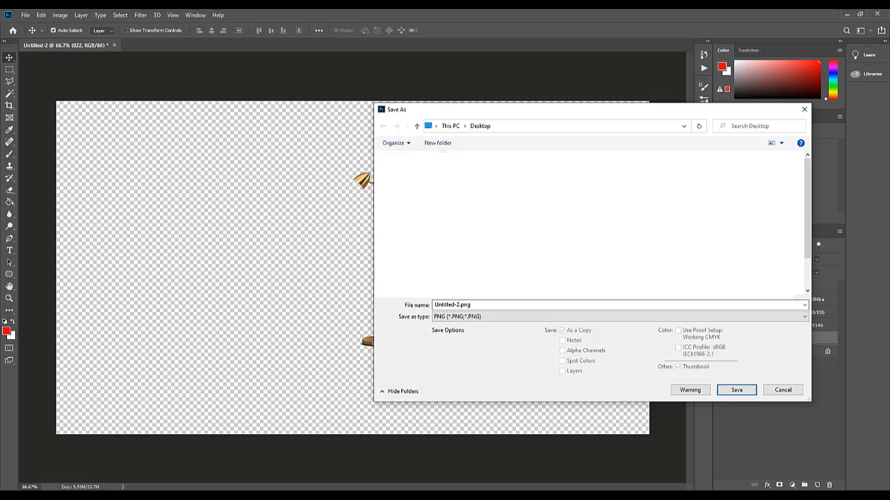
{"action": "left_click_drag", "start_coordinate": [417, 113], "coordinate": [478, 114]}
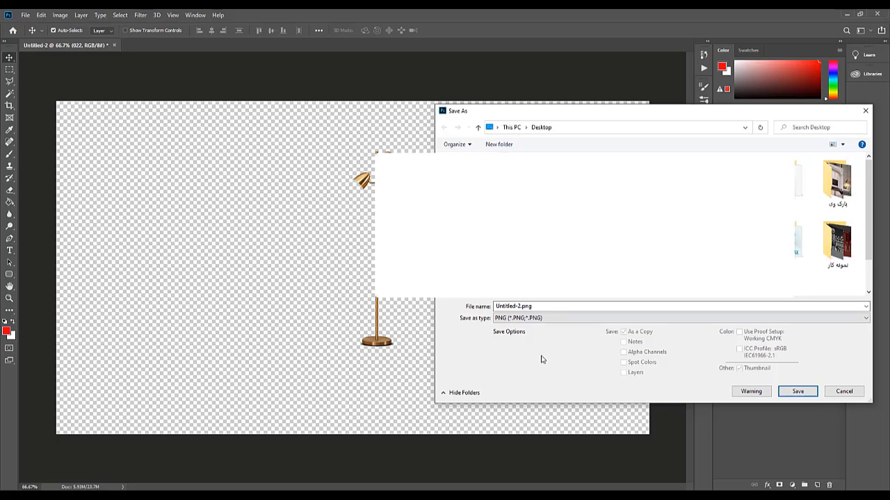
{"action": "left_click", "coordinate": [513, 319]}
{"action": "left_click", "coordinate": [513, 319]}
{"action": "left_click", "coordinate": [515, 319]}
{"action": "left_click", "coordinate": [484, 317]}
{"action": "left_click", "coordinate": [511, 319]}
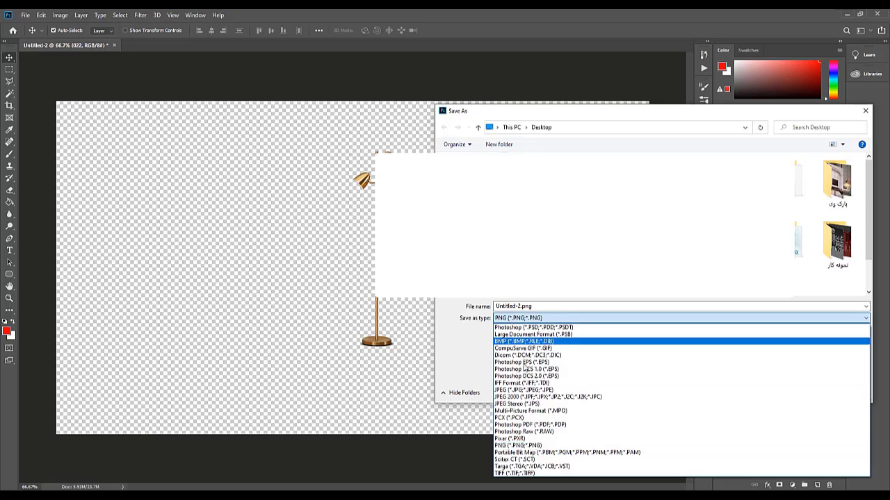
{"action": "left_click", "coordinate": [531, 390]}
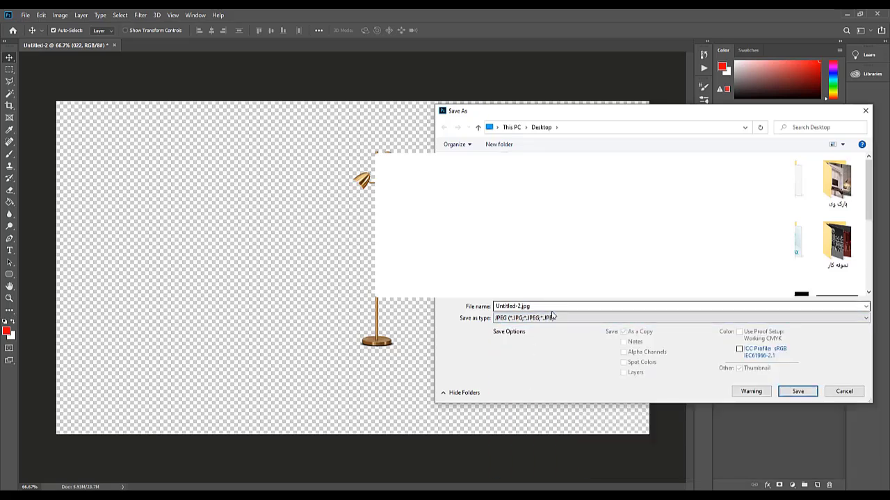
- Switch the Save As format back to PNG and leave the dialog without saving
{"action": "left_click", "coordinate": [541, 318]}
{"action": "left_click", "coordinate": [468, 349]}
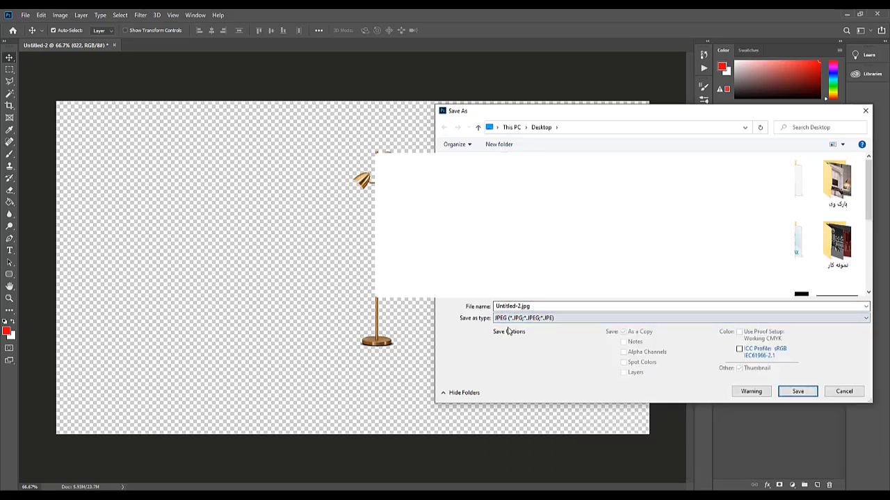
{"action": "left_click", "coordinate": [532, 318]}
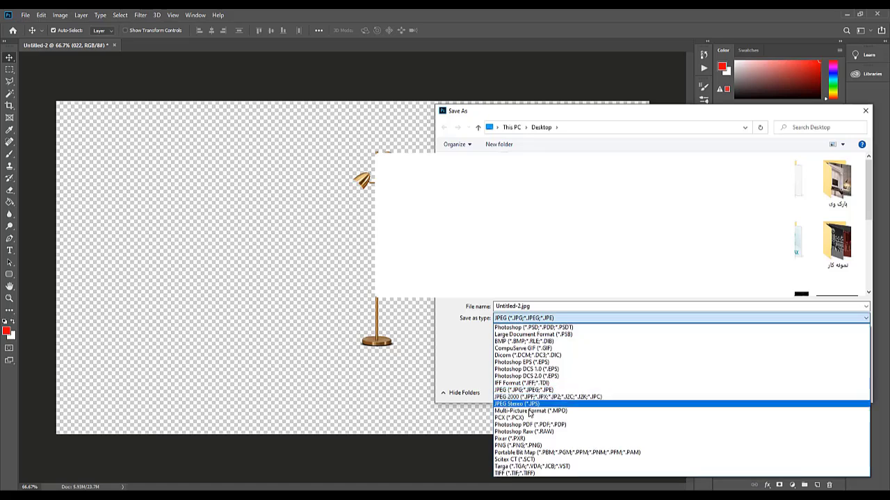
{"action": "left_click", "coordinate": [526, 448]}
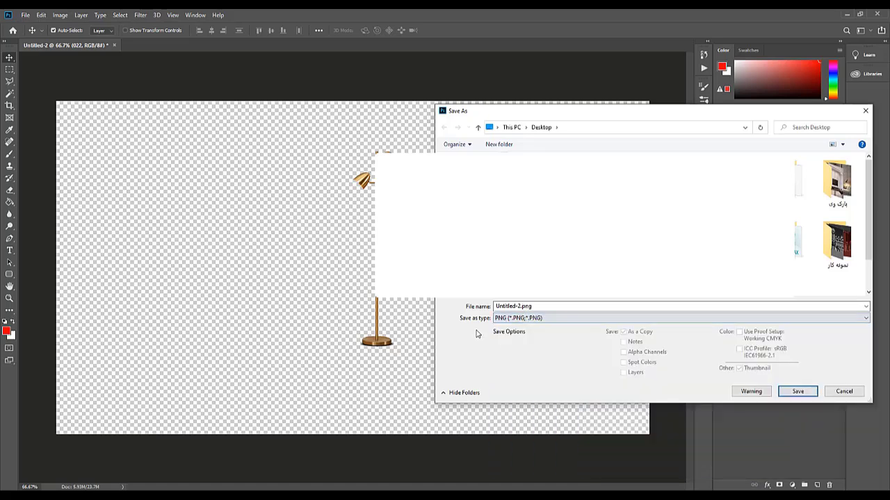
{"action": "left_click", "coordinate": [532, 319]}
{"action": "left_click", "coordinate": [500, 327]}
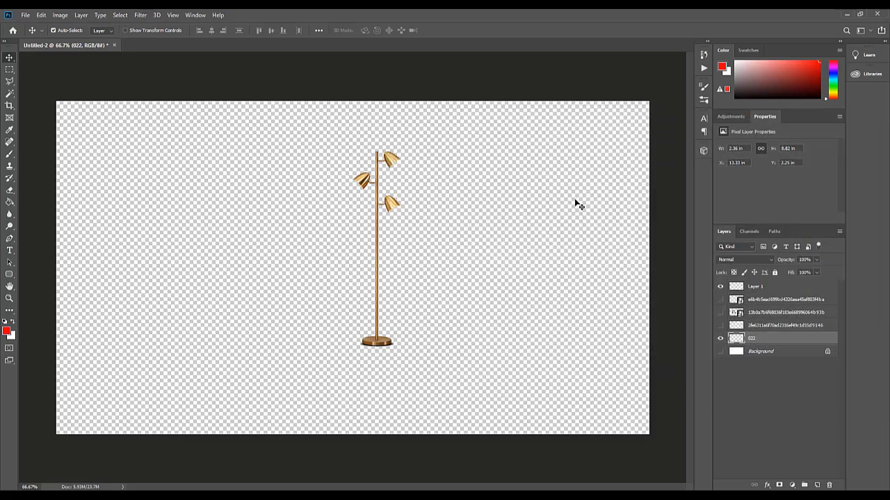
- Show the mirror, chair and sideboard layers again
{"action": "left_click", "coordinate": [721, 325]}
{"action": "left_click", "coordinate": [721, 312]}
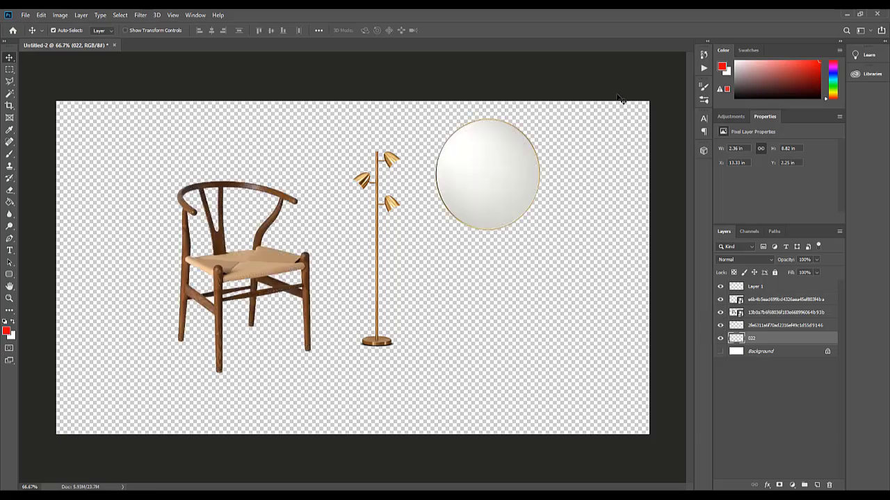
{"action": "left_click", "coordinate": [721, 299]}
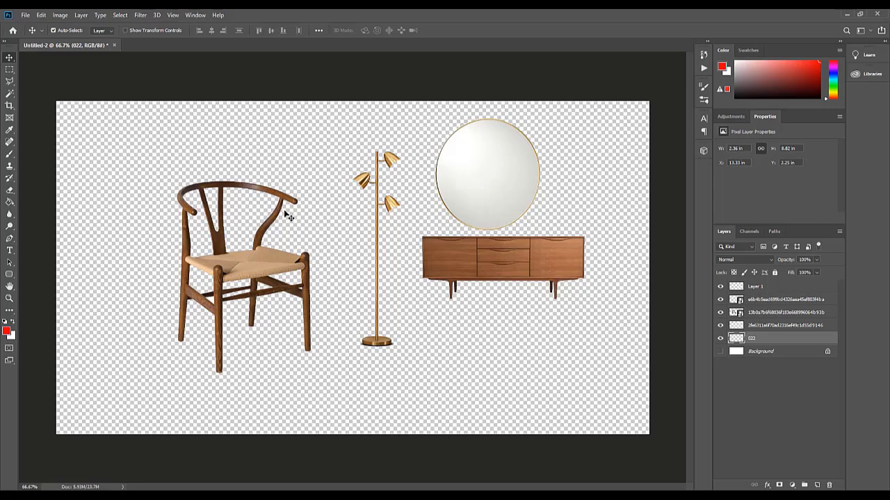
- Move the chair to about X 2.6 in and Y 1.5 in, and place the floor lamp just beside it
{"action": "left_click_drag", "start_coordinate": [249, 258], "coordinate": [409, 227]}
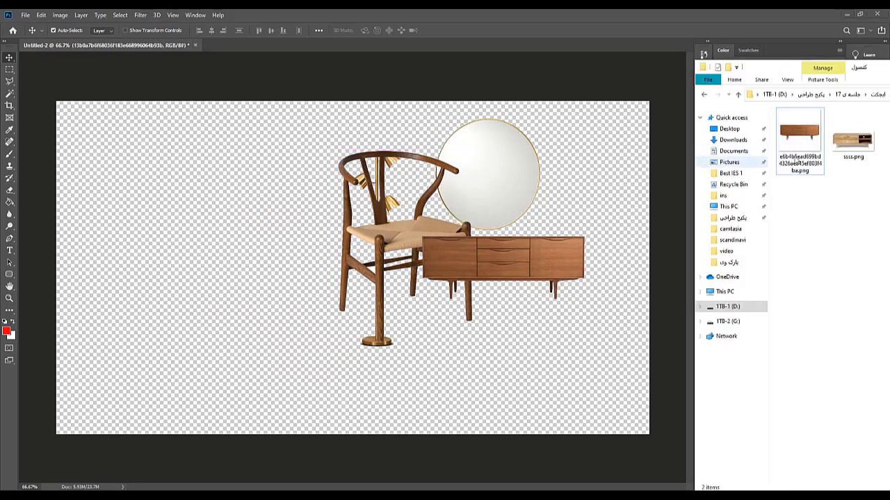
{"action": "left_click", "coordinate": [356, 236]}
{"action": "left_click_drag", "start_coordinate": [356, 236], "coordinate": [134, 215]}
{"action": "left_click_drag", "start_coordinate": [367, 215], "coordinate": [271, 265]}
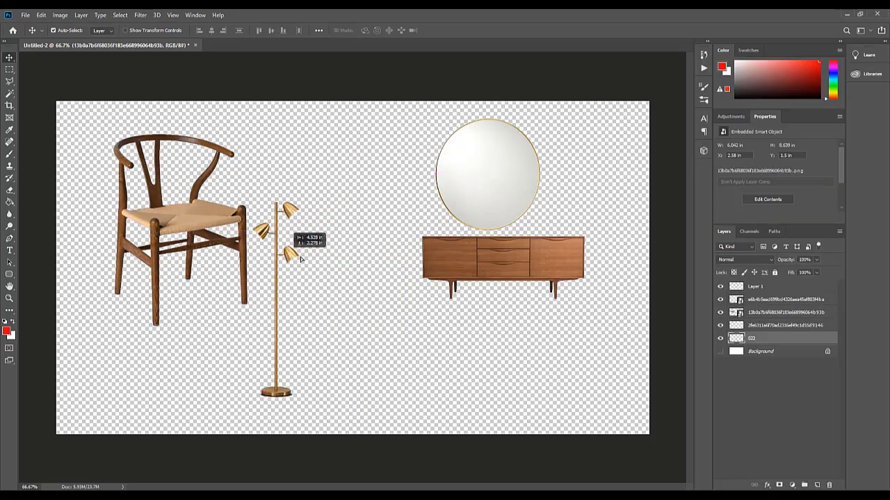
- Move the mirror closer to the lamp and place the sideboard beneath it at about X 12.2 in and Y 6.5 in
{"action": "left_click_drag", "start_coordinate": [452, 186], "coordinate": [382, 180]}
{"action": "left_click_drag", "start_coordinate": [477, 264], "coordinate": [431, 282]}
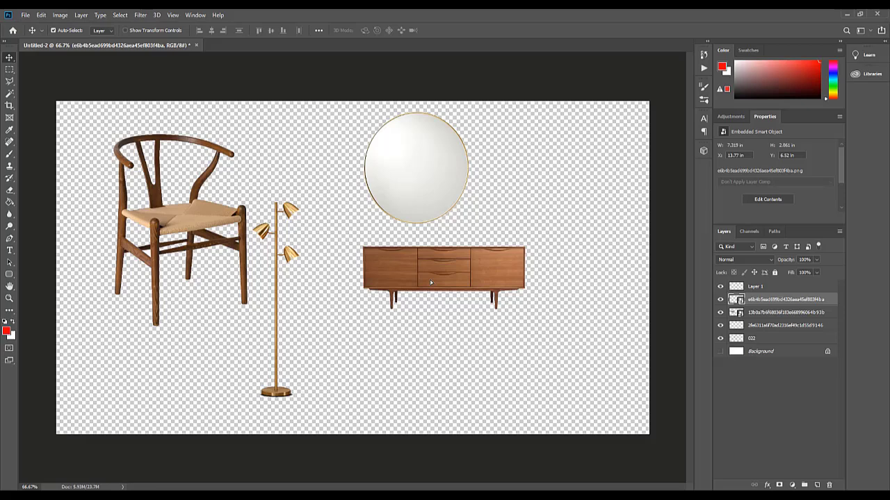
{"action": "left_click_drag", "start_coordinate": [431, 282], "coordinate": [396, 282]}
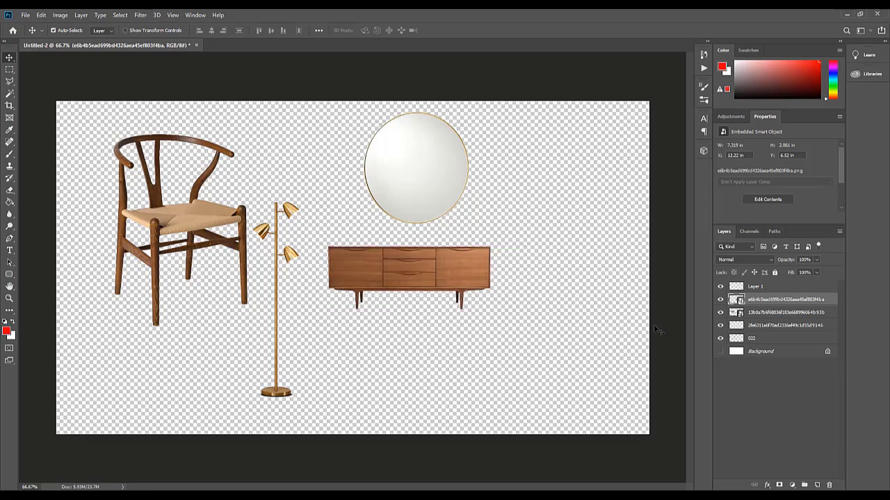
- Show the white Background layer and move the sideboard to about X 15.9 in and Y 7.5 in
{"action": "left_click", "coordinate": [720, 351]}
{"action": "left_click", "coordinate": [790, 354]}
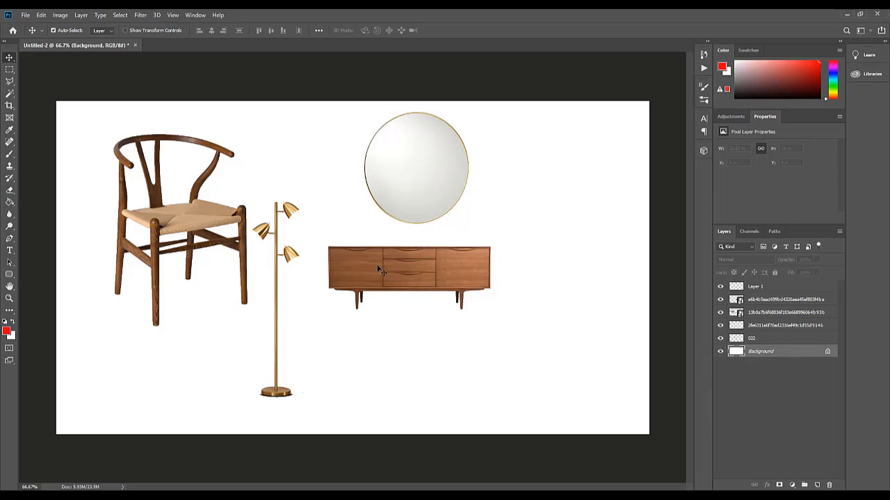
{"action": "left_click_drag", "start_coordinate": [383, 273], "coordinate": [468, 297]}
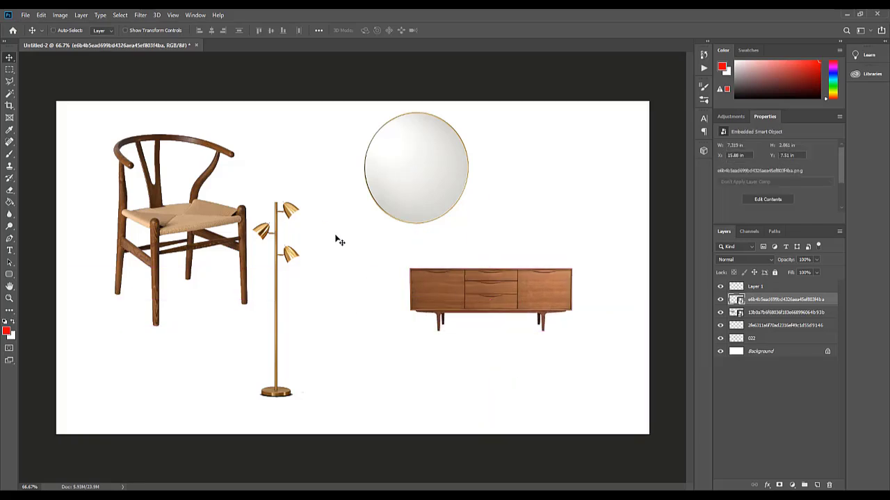
- Enlarge the sideboard proportionally to about 132% with Free Transform
{"action": "key", "text": "ctrl+t"}
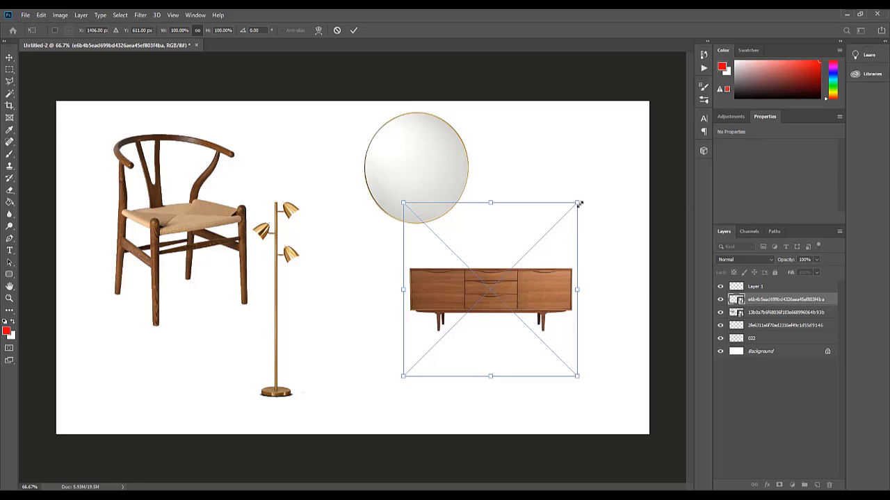
{"action": "left_click_drag", "start_coordinate": [579, 200], "coordinate": [610, 173]}
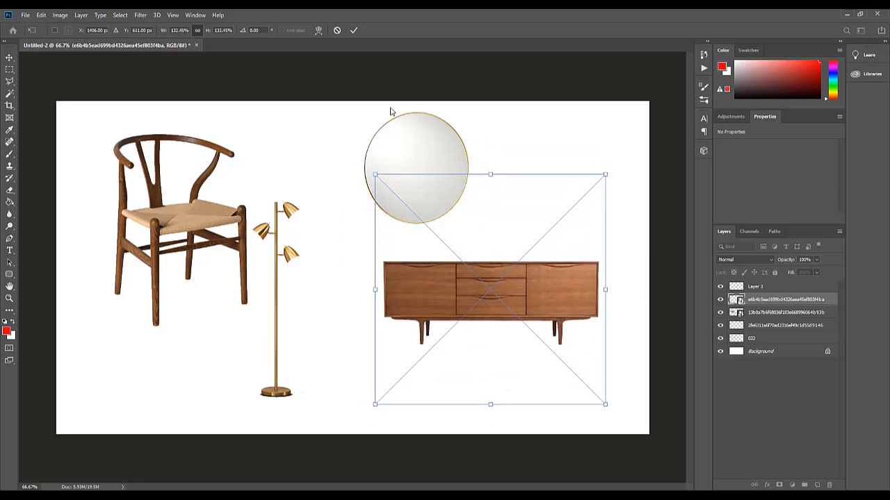
{"action": "left_click", "coordinate": [354, 29]}
- Enlarge the floor lamp to about 2.81 by 10.43 in and place it behind the sideboard's right end, at about X 22.1 in and Y 2.3 in
{"action": "left_click_drag", "start_coordinate": [293, 262], "coordinate": [625, 222]}
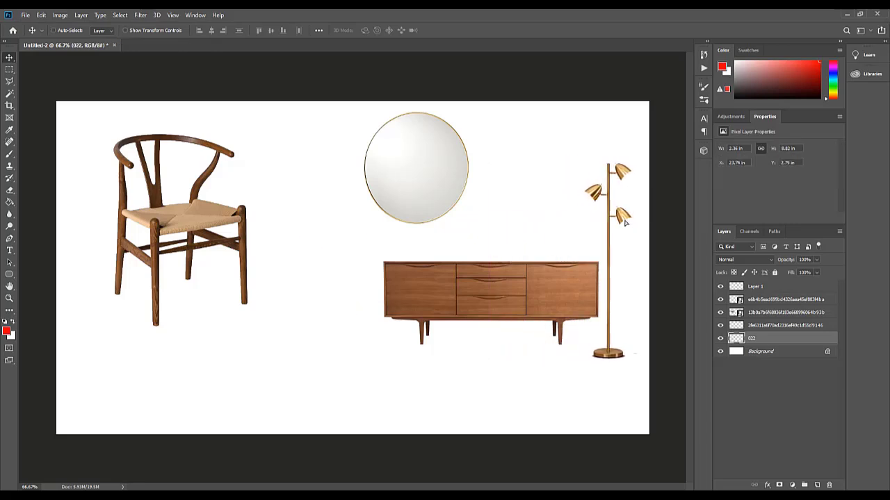
{"action": "key", "text": "ctrl+t"}
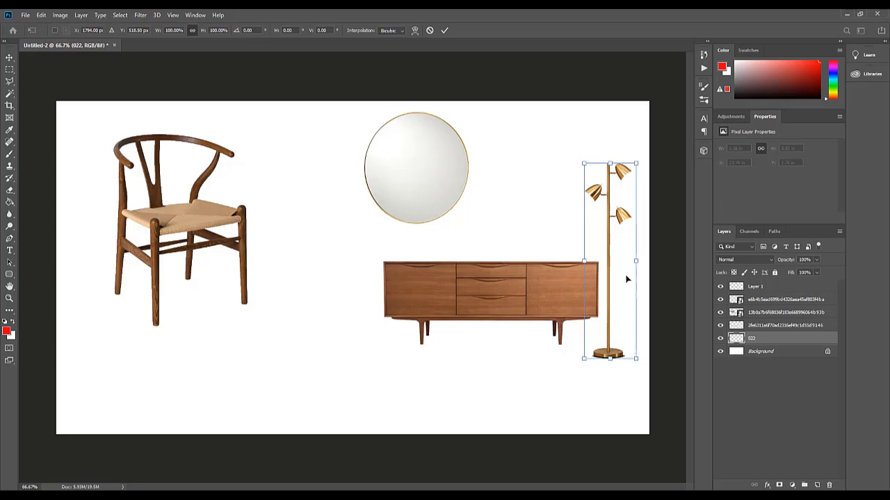
{"action": "mouse_move", "coordinate": [581, 162]}
{"action": "left_mouse_down"}
{"action": "mouse_move", "coordinate": [567, 143]}
{"action": "mouse_move", "coordinate": [574, 148]}
{"action": "left_mouse_up"}
{"action": "left_click", "coordinate": [444, 30]}
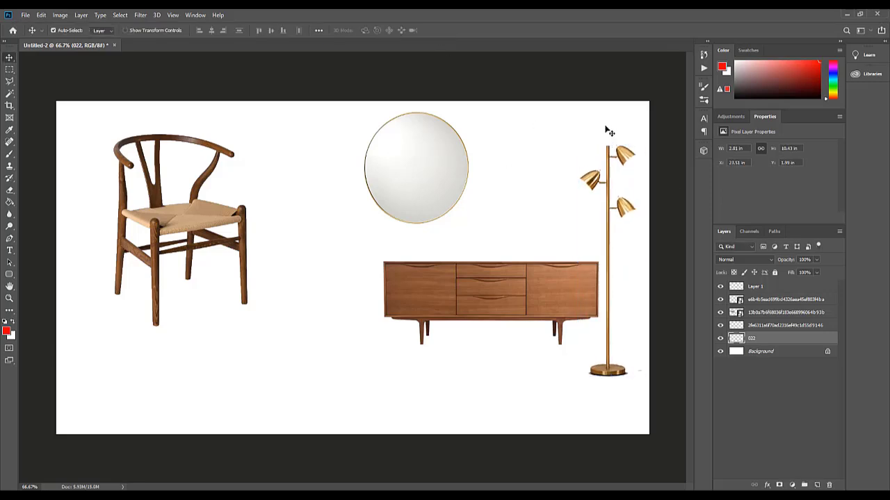
{"action": "left_click_drag", "start_coordinate": [611, 228], "coordinate": [574, 233]}
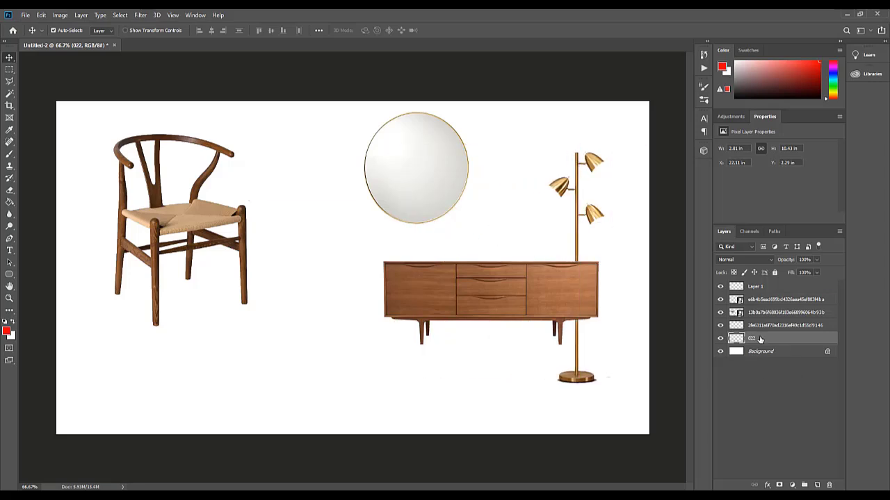
{"action": "left_click_drag", "start_coordinate": [714, 310], "coordinate": [707, 312]}
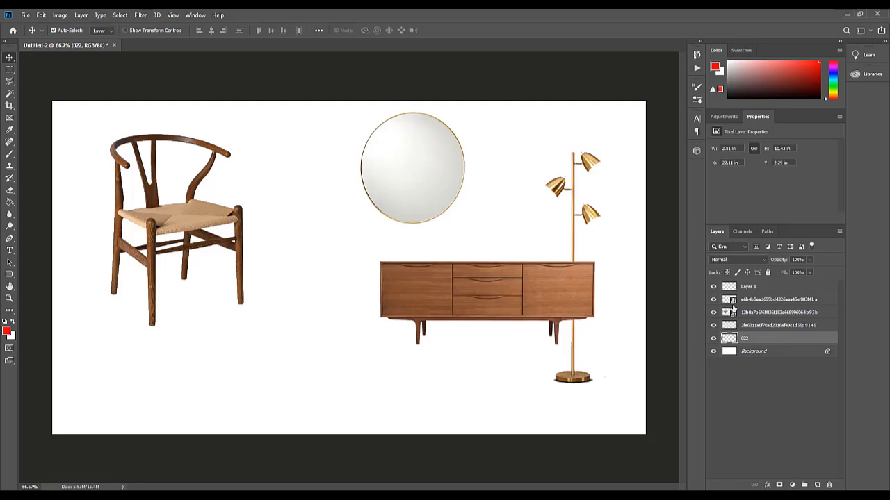
- Identify the sideboard layer by toggling layer visibility, then raise lamp layer 022 directly beneath Layer 1 and move the lamp left, in front of the sideboard
{"action": "left_click", "coordinate": [713, 312]}
{"action": "left_click", "coordinate": [714, 312]}
{"action": "left_click", "coordinate": [713, 300]}
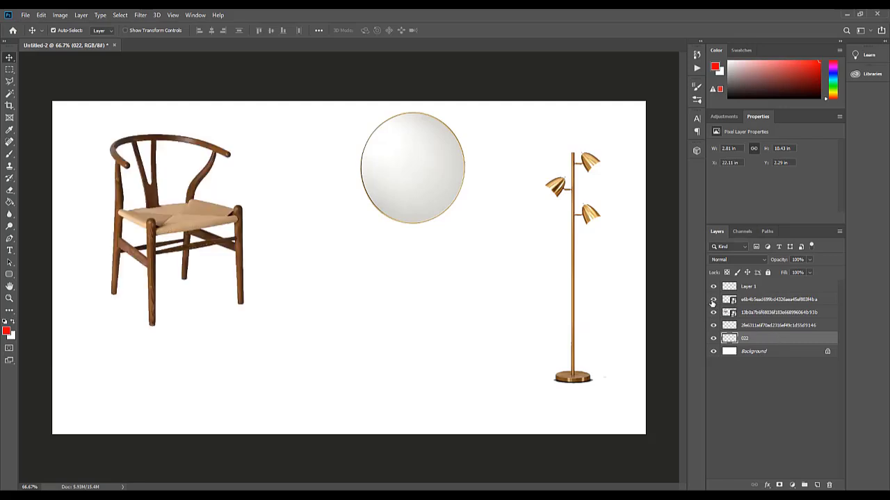
{"action": "left_click", "coordinate": [712, 300]}
{"action": "left_click", "coordinate": [712, 299]}
{"action": "left_click", "coordinate": [713, 300]}
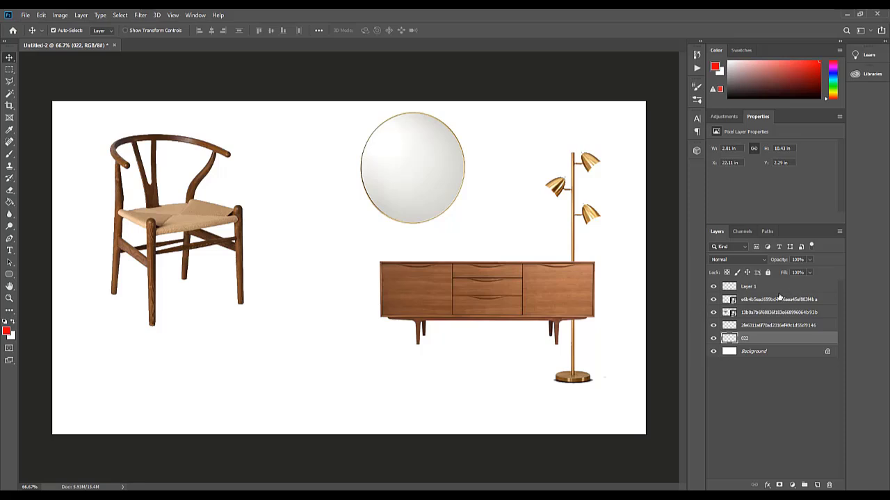
{"action": "left_click_drag", "start_coordinate": [762, 339], "coordinate": [760, 301]}
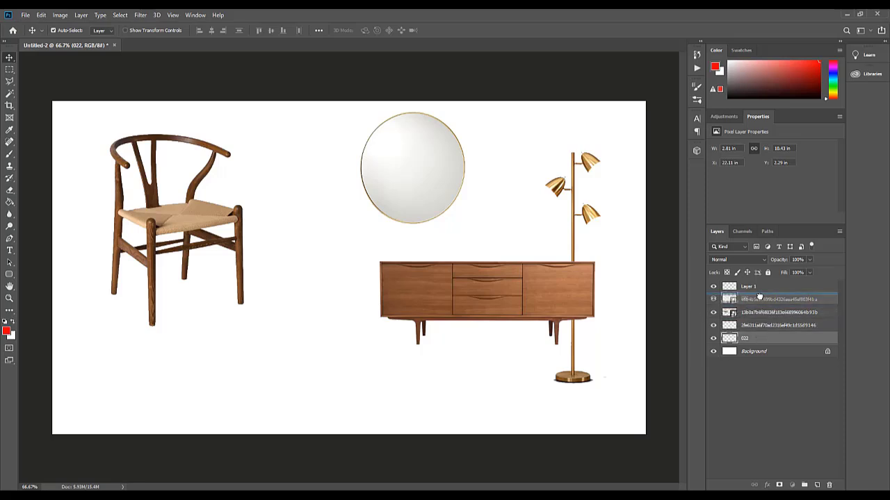
{"action": "left_click_drag", "start_coordinate": [577, 242], "coordinate": [492, 237]}
- Place the potted plant image dswws.png, enlarged to about 5.31 by 11.63 in, in front of the sideboard's left end at about X 12.05 in and Y 1.81 in
{"action": "key", "text": "alt+Tab"}
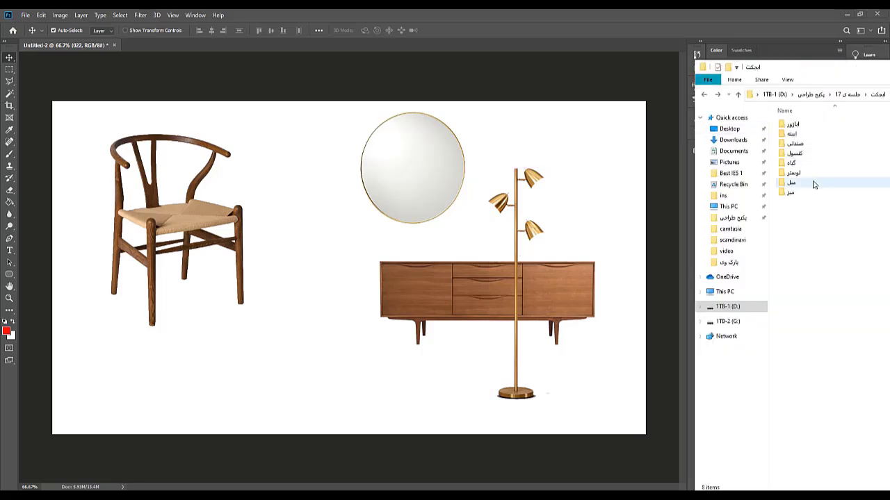
{"action": "double_click", "coordinate": [808, 166]}
{"action": "left_click_drag", "start_coordinate": [810, 130], "coordinate": [483, 228]}
{"action": "left_click_drag", "start_coordinate": [389, 229], "coordinate": [436, 248]}
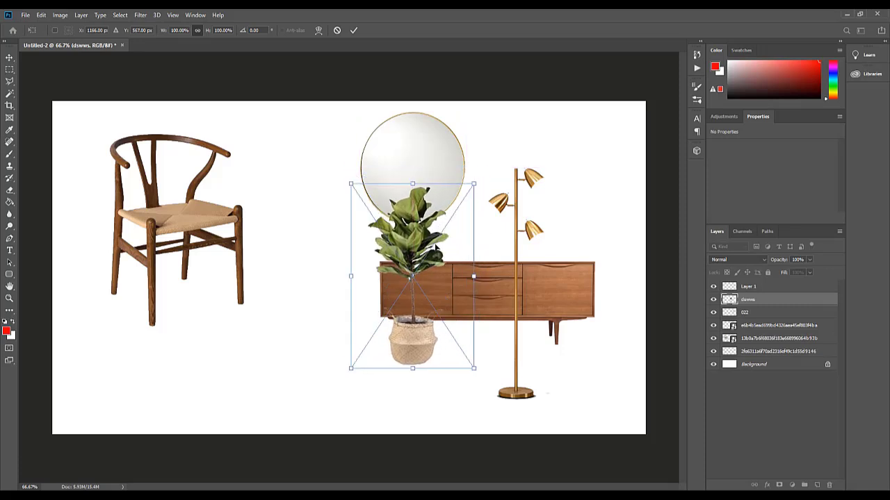
{"action": "left_click_drag", "start_coordinate": [474, 185], "coordinate": [515, 151]}
{"action": "key", "text": "Return"}
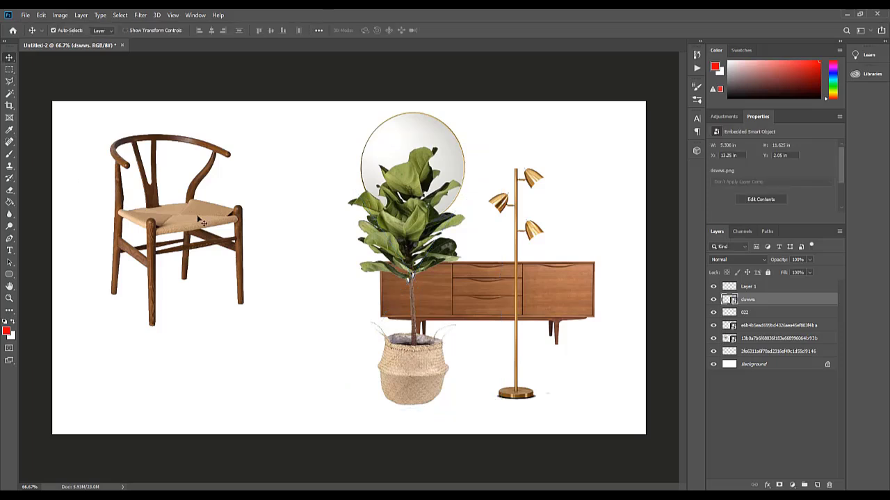
{"action": "mouse_move", "coordinate": [456, 253]}
{"action": "left_mouse_down"}
{"action": "mouse_move", "coordinate": [358, 239]}
{"action": "mouse_move", "coordinate": [441, 249]}
{"action": "mouse_move", "coordinate": [372, 242]}
{"action": "mouse_move", "coordinate": [421, 252]}
{"action": "mouse_move", "coordinate": [470, 244]}
{"action": "left_mouse_up"}
{"action": "left_click_drag", "start_coordinate": [437, 221], "coordinate": [397, 221]}
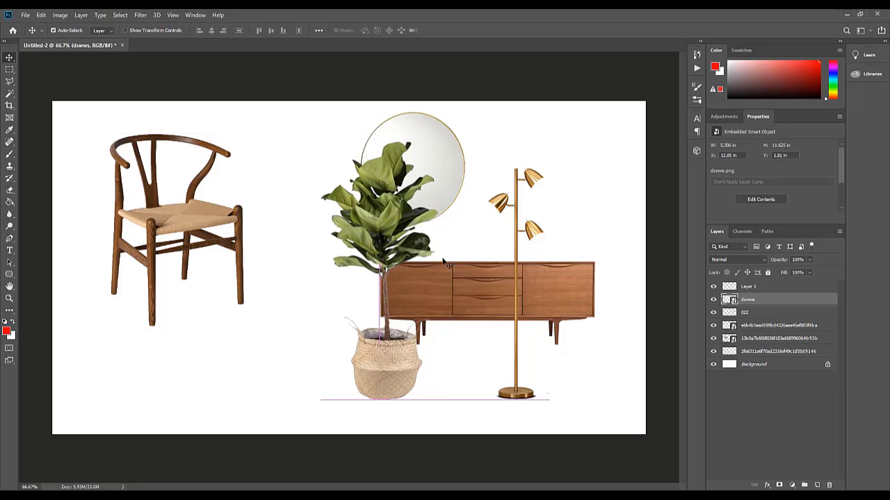
- Place the sofa image BC2PFAYBKGY014_slider_1.png scaled to about 48% in the canvas's lower left, below the chair
{"action": "key", "text": "alt+Tab"}
{"action": "left_click", "coordinate": [704, 94]}
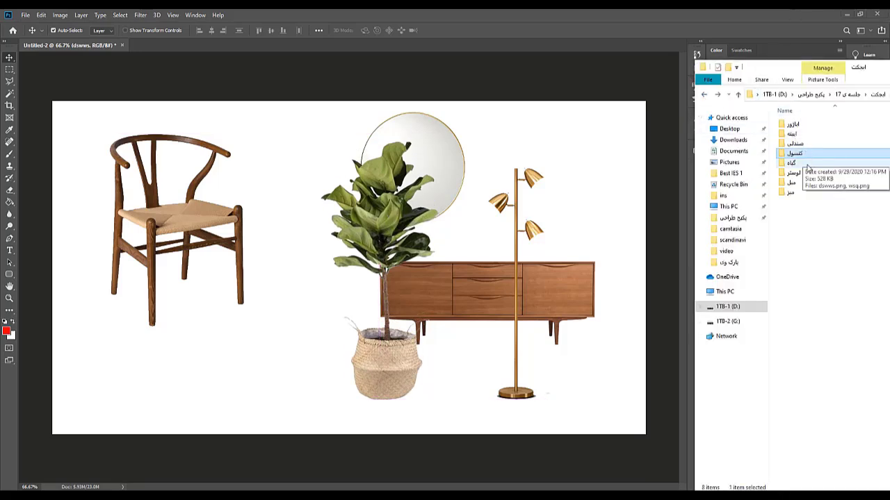
{"action": "left_click", "coordinate": [823, 184]}
{"action": "double_click", "coordinate": [823, 184]}
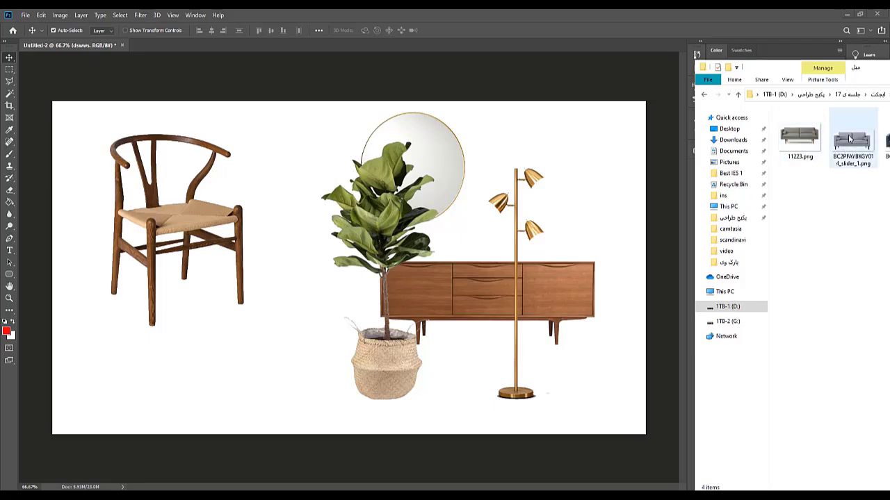
{"action": "left_click_drag", "start_coordinate": [852, 139], "coordinate": [274, 308]}
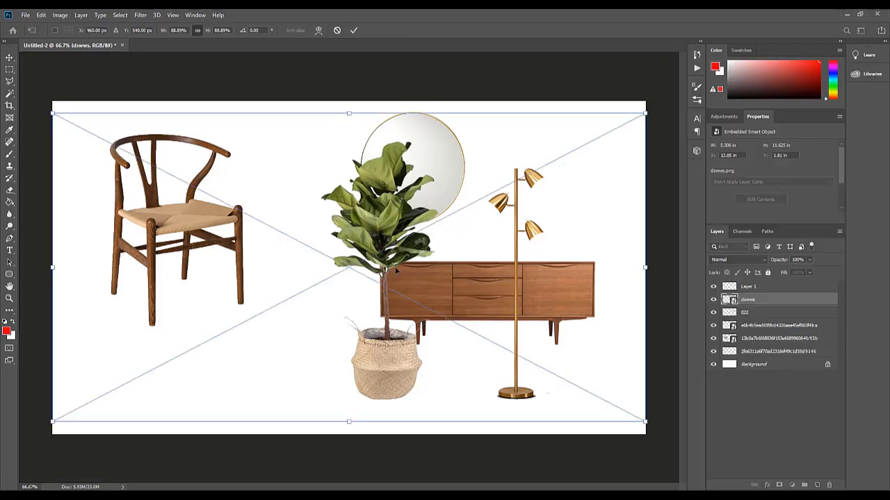
{"action": "left_click_drag", "start_coordinate": [644, 114], "coordinate": [464, 207]}
{"action": "left_click_drag", "start_coordinate": [376, 236], "coordinate": [292, 319]}
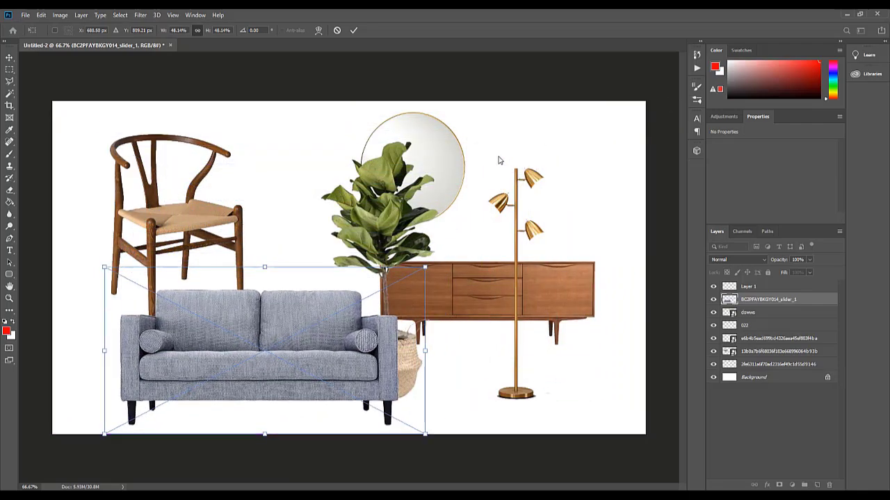
{"action": "key", "text": "Return"}
- Move the plant to the right of the floor lamp, and shift the chair toward the canvas's upper-left corner and shrink it proportionally
{"action": "left_click_drag", "start_coordinate": [402, 223], "coordinate": [625, 224]}
{"action": "left_click_drag", "start_coordinate": [155, 219], "coordinate": [123, 198]}
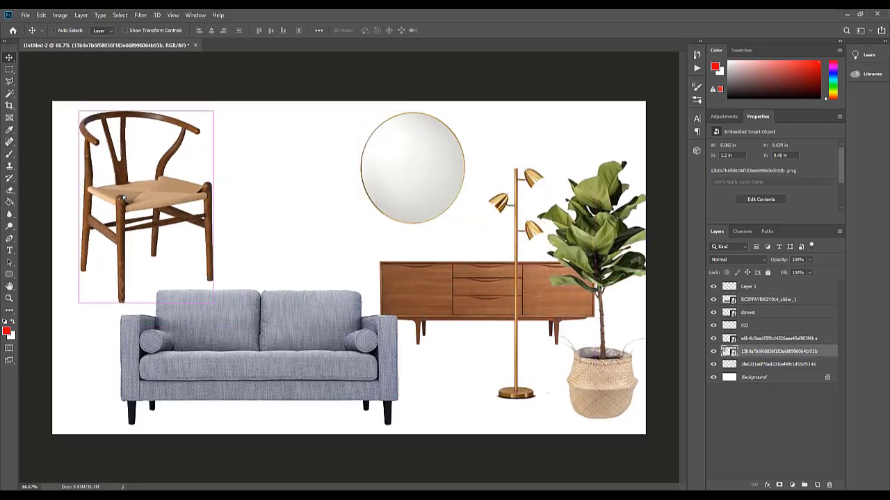
{"action": "key", "text": "ctrl+t"}
{"action": "left_click_drag", "start_coordinate": [234, 94], "coordinate": [183, 167]}
{"action": "key", "text": "Return"}
- Move the sofa slightly up and left beneath the chair, and shift the floor lamp and plant together slightly left
{"action": "left_click_drag", "start_coordinate": [298, 312], "coordinate": [272, 290]}
{"action": "mouse_move", "coordinate": [518, 244]}
{"action": "left_mouse_down"}
{"action": "mouse_move", "coordinate": [611, 246]}
{"action": "mouse_move", "coordinate": [522, 247]}
{"action": "left_mouse_up"}
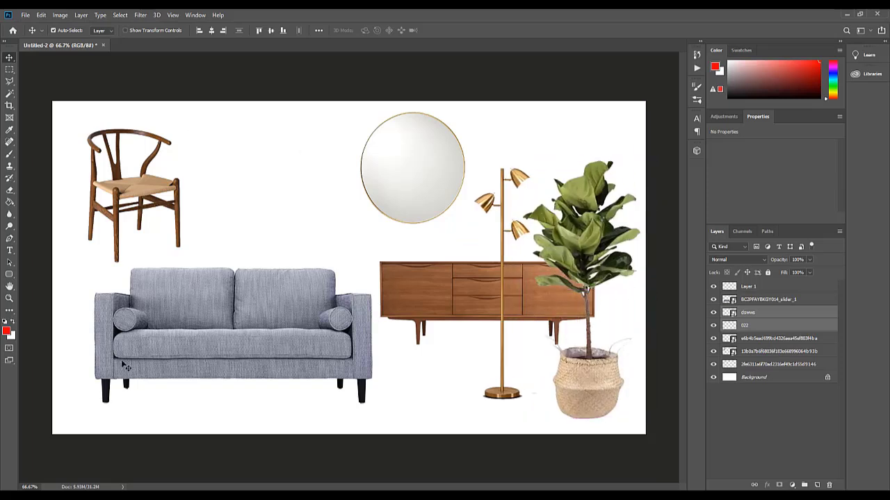